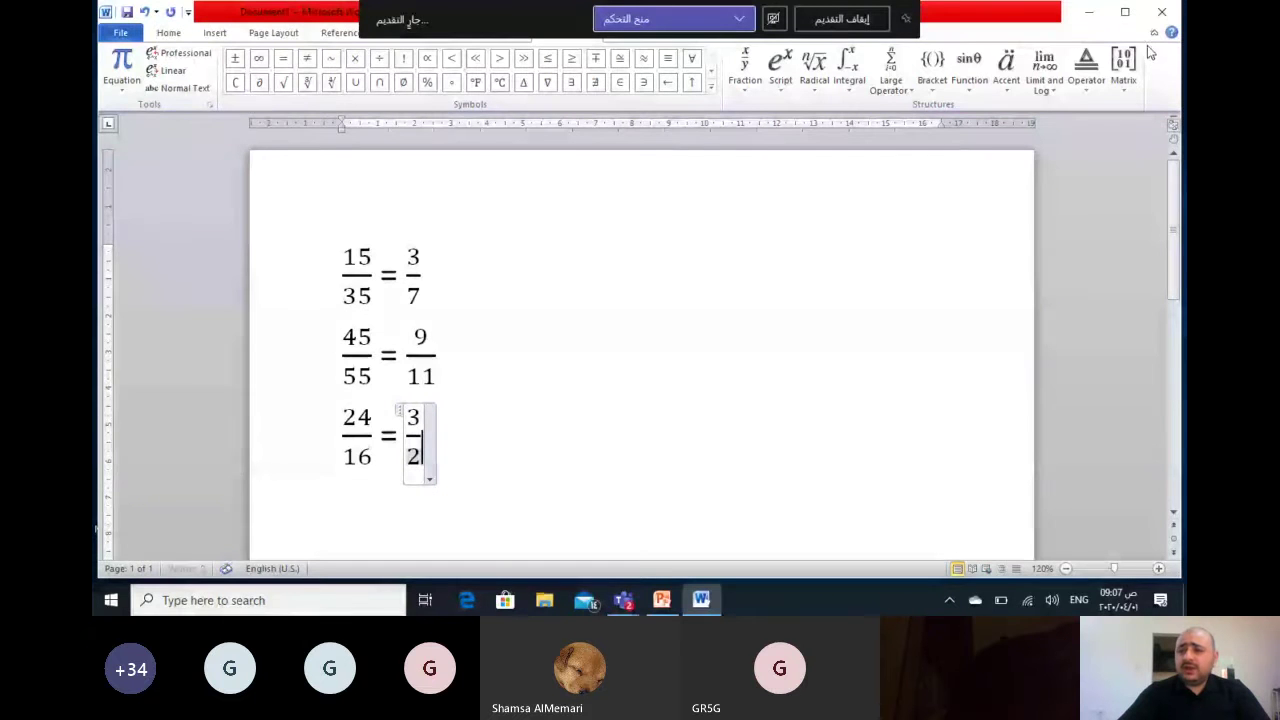
Close the Word document containing the fraction equations without saving its changes
left_click(1165, 12)
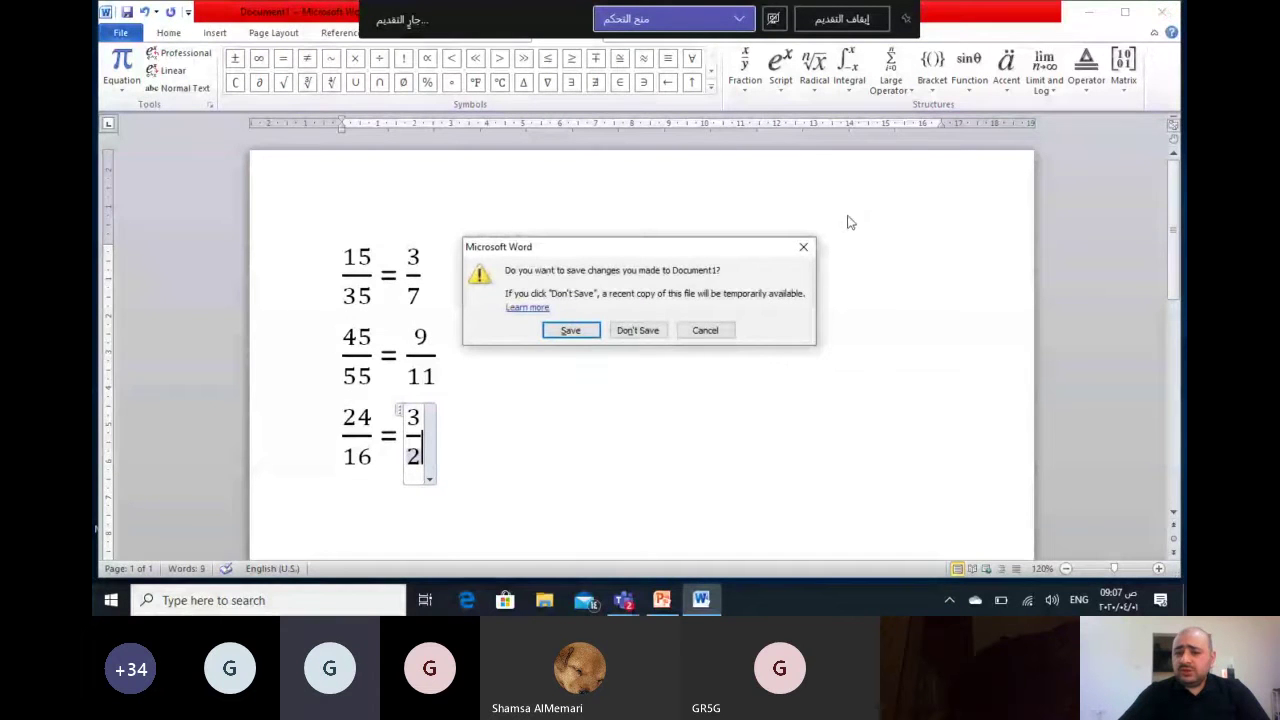
left_click(646, 336)
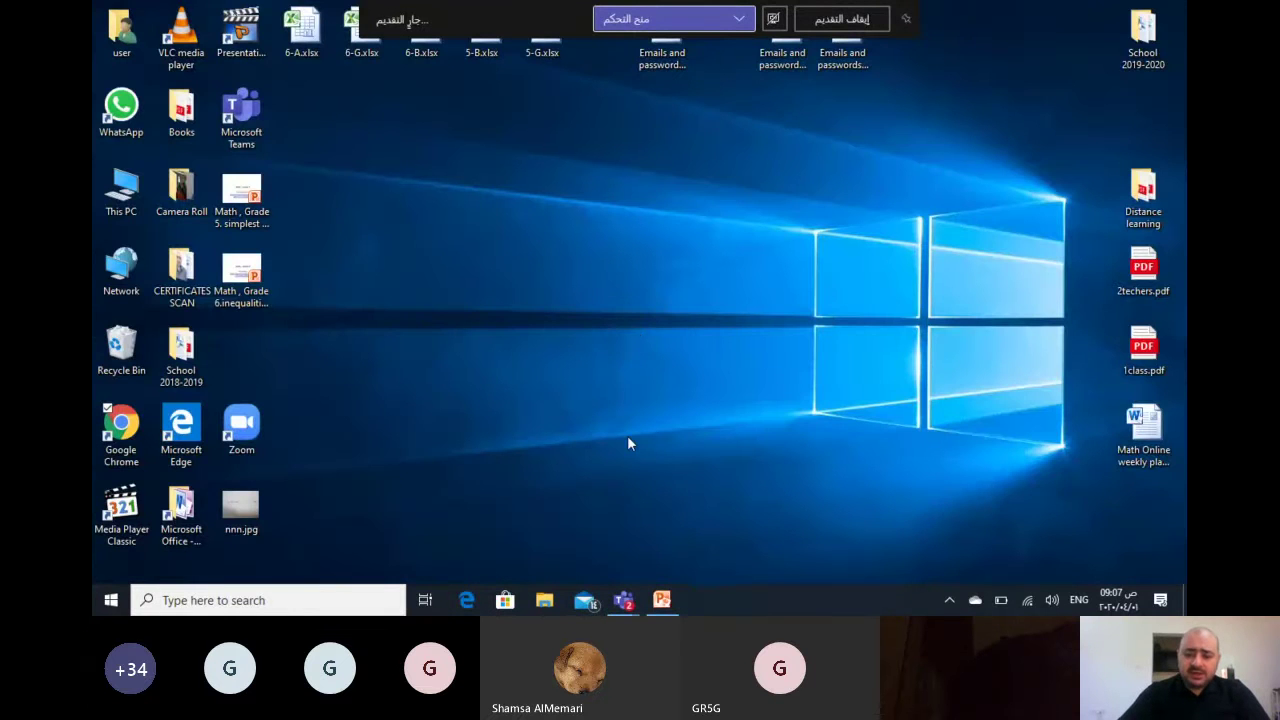
Switch to the Microsoft Teams meeting window and stop sharing the screen
mouse_move(622, 602)
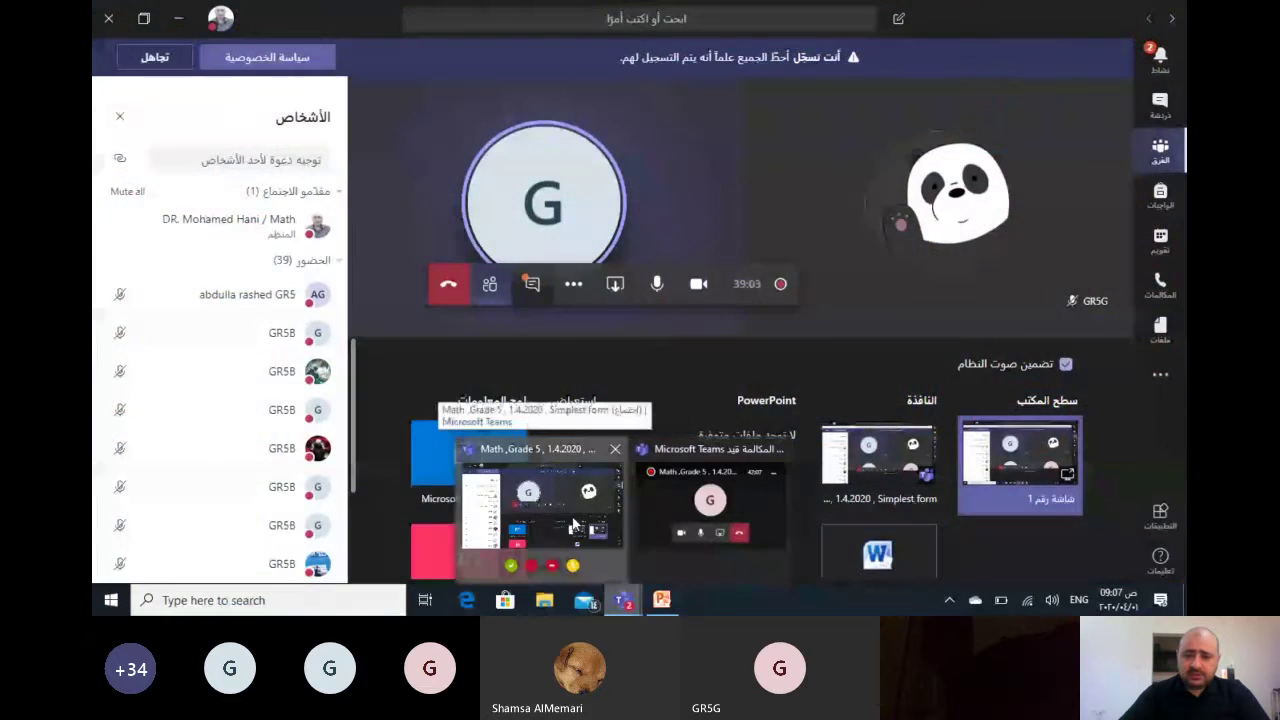
left_click(572, 521)
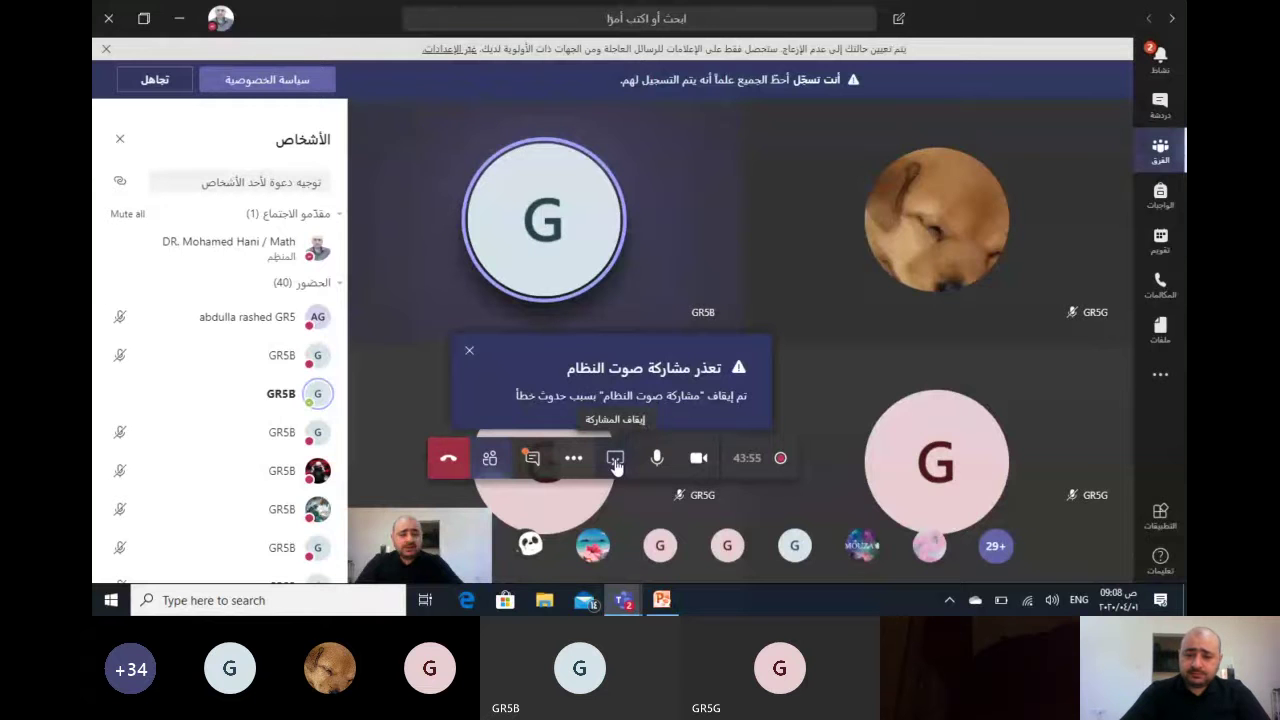
left_click(615, 460)
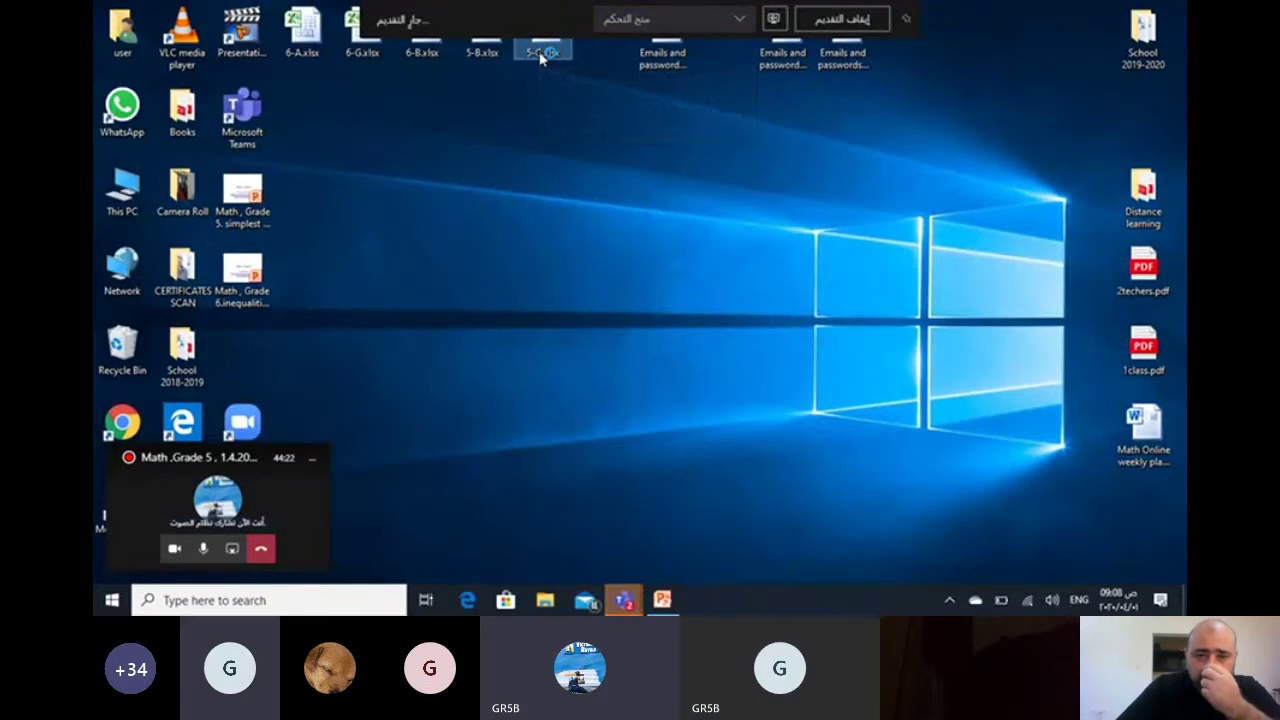
Open the 5-G.xlsx attendance workbook from the desktop in Excel and dismiss the Office activation wizard
double_click(540, 52)
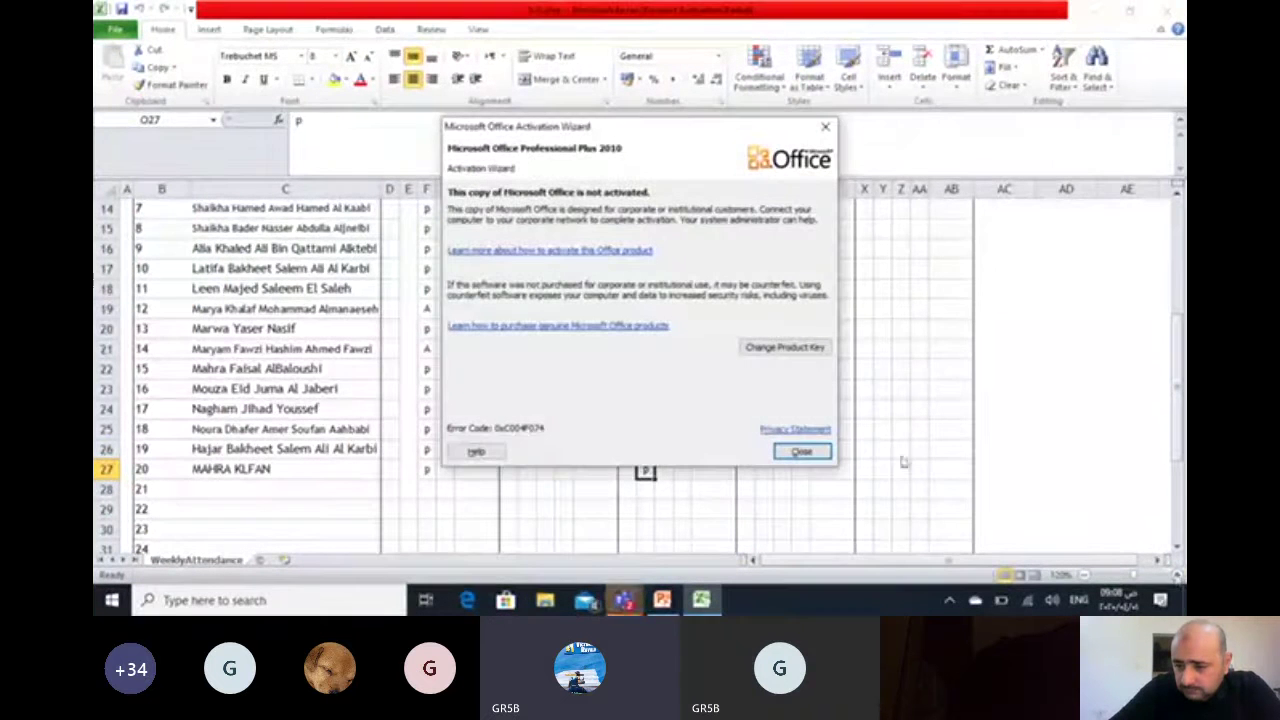
left_click(809, 451)
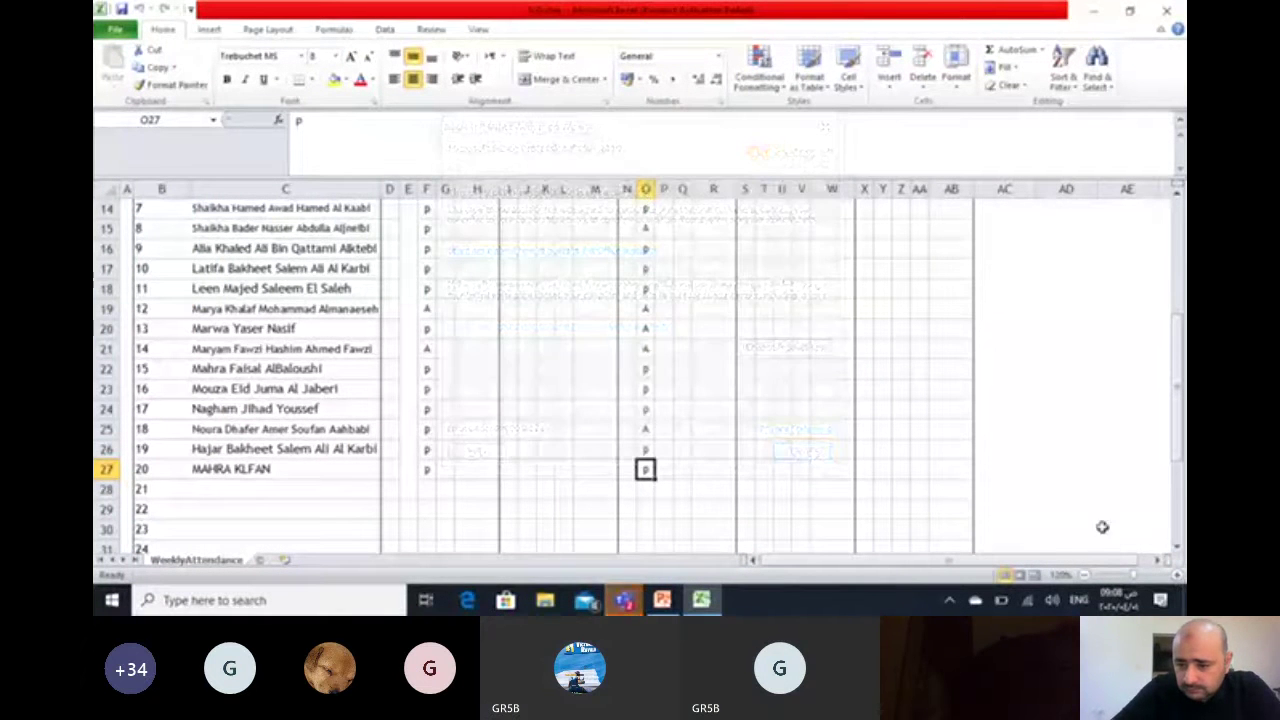
In the Wednesday period 1 column, mark student ID 1 as A and student IDs 2 to 4 as p
scroll(1102, 527, "up", 1)
scroll(920, 500, "up", 3)
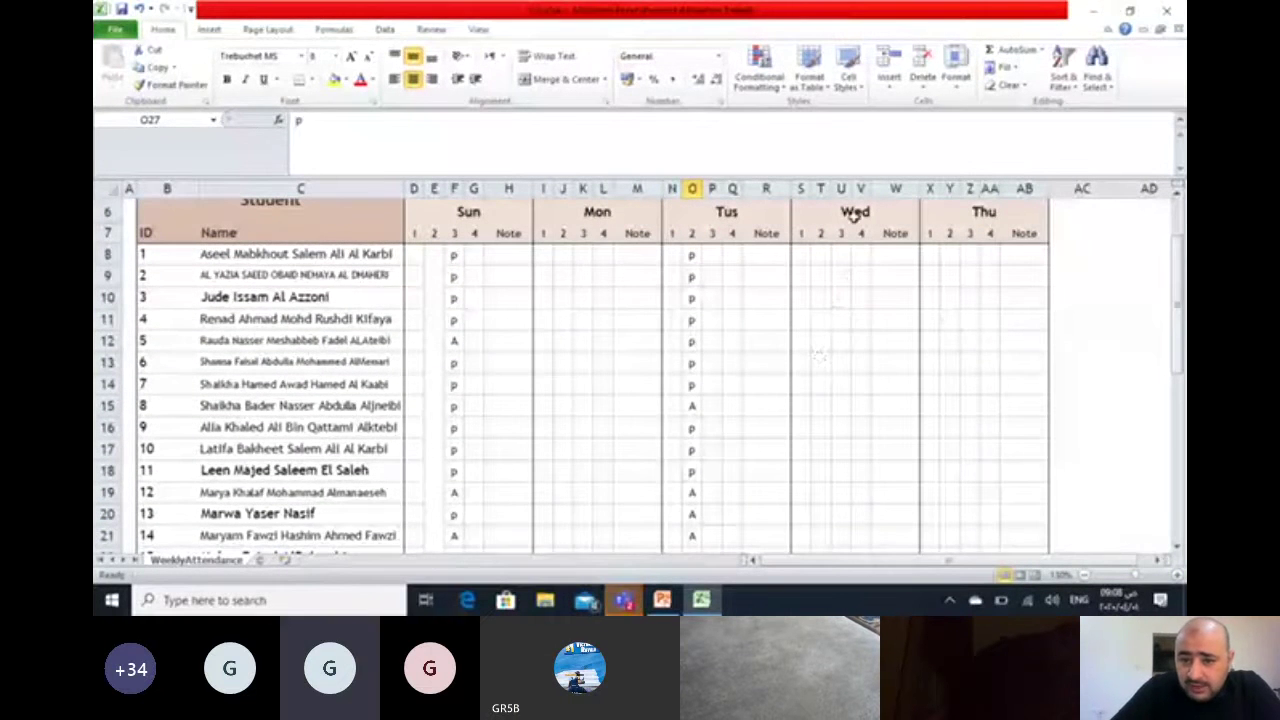
left_click(804, 255)
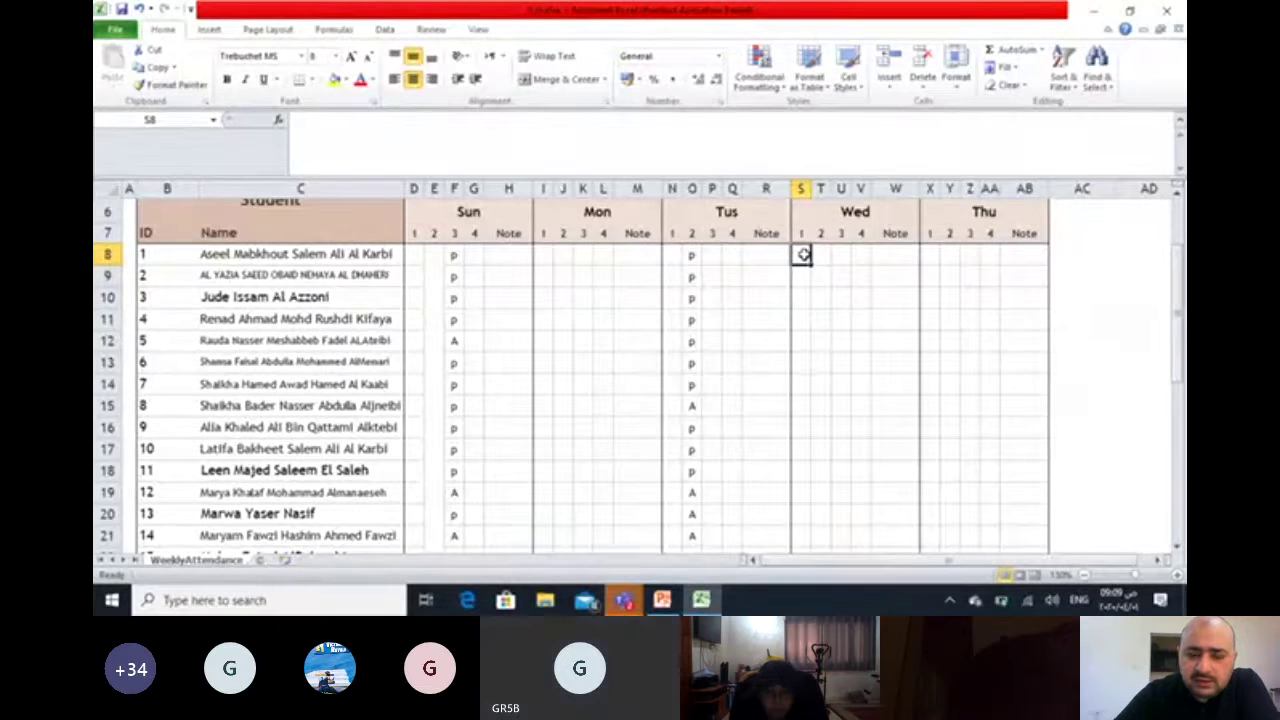
type("A")
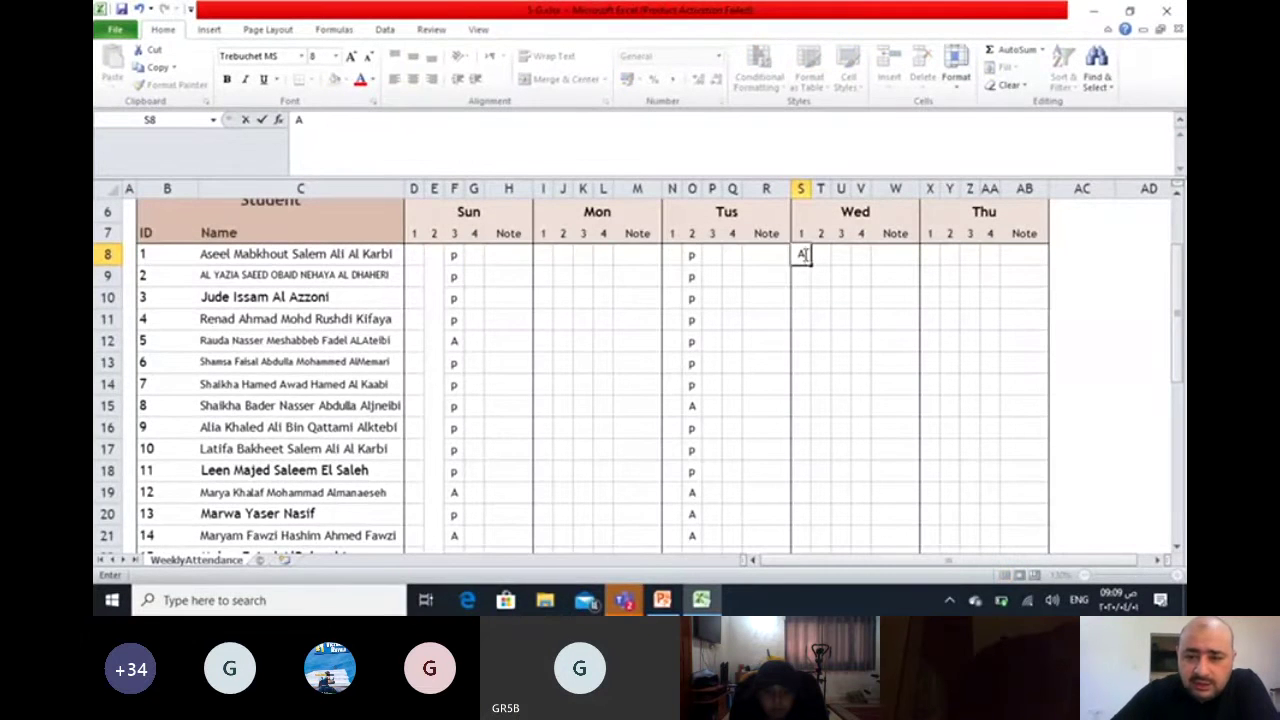
left_click(802, 275)
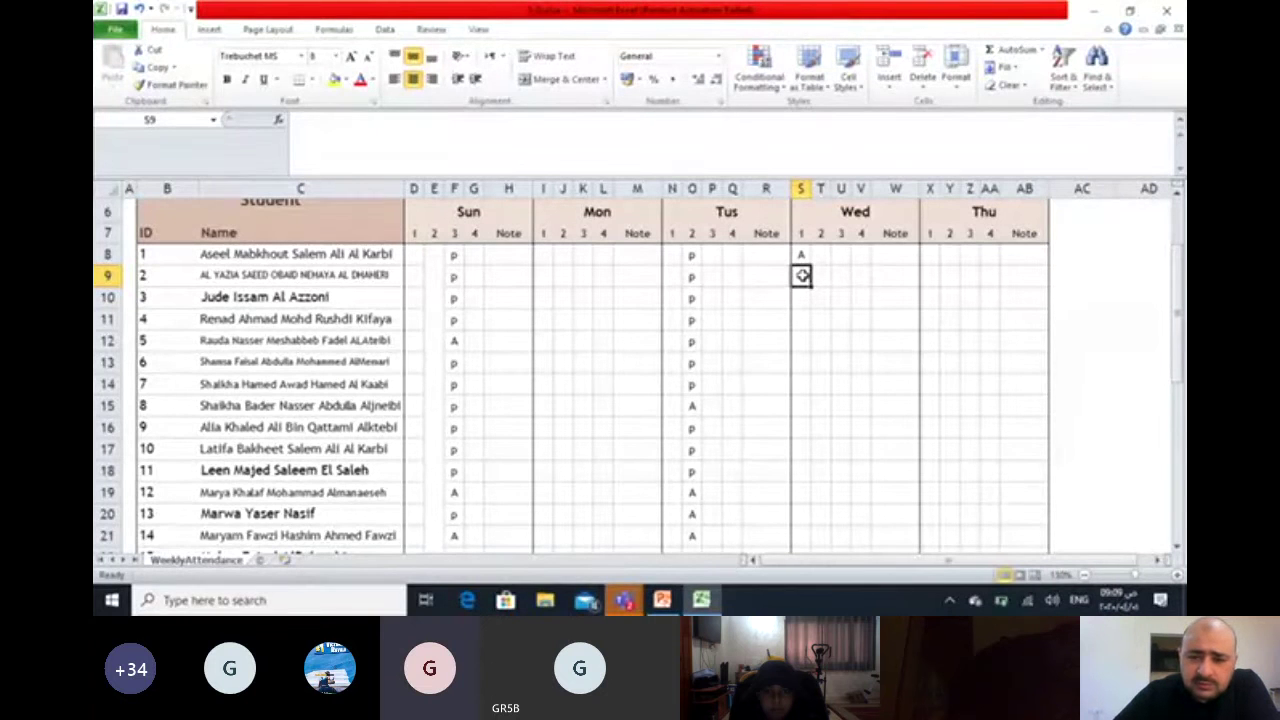
type("p")
left_click(802, 296)
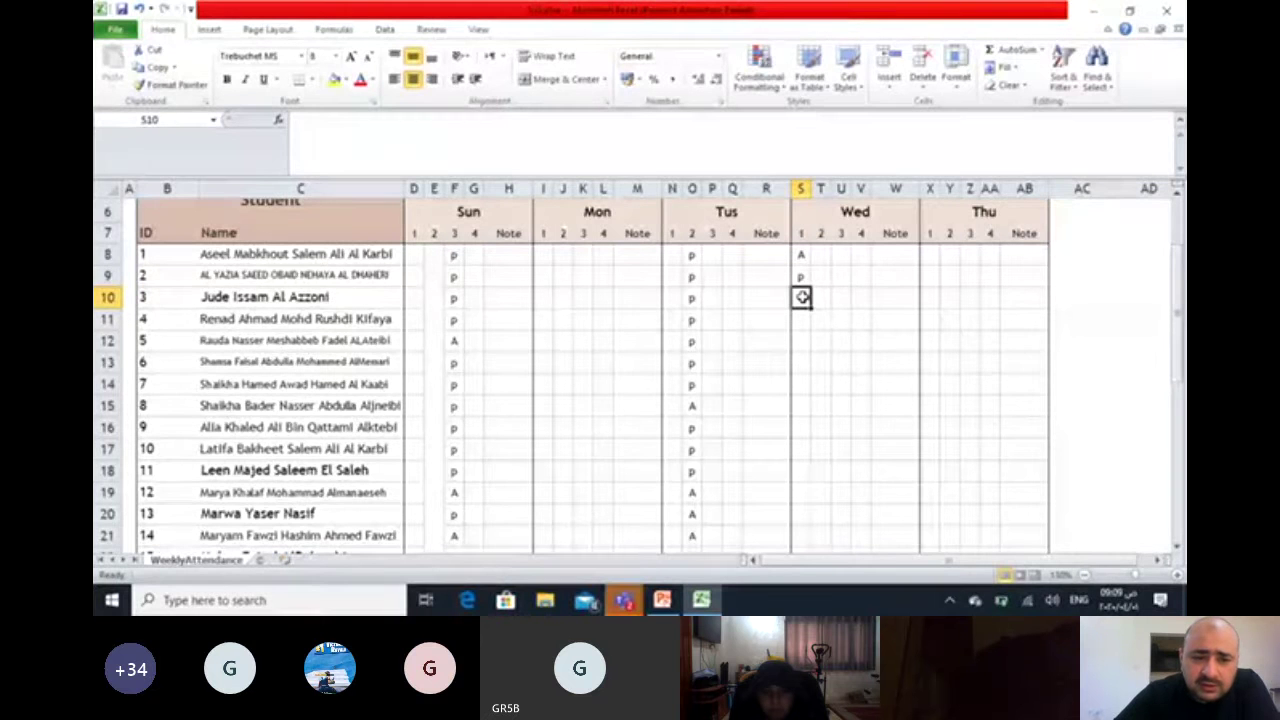
type("p")
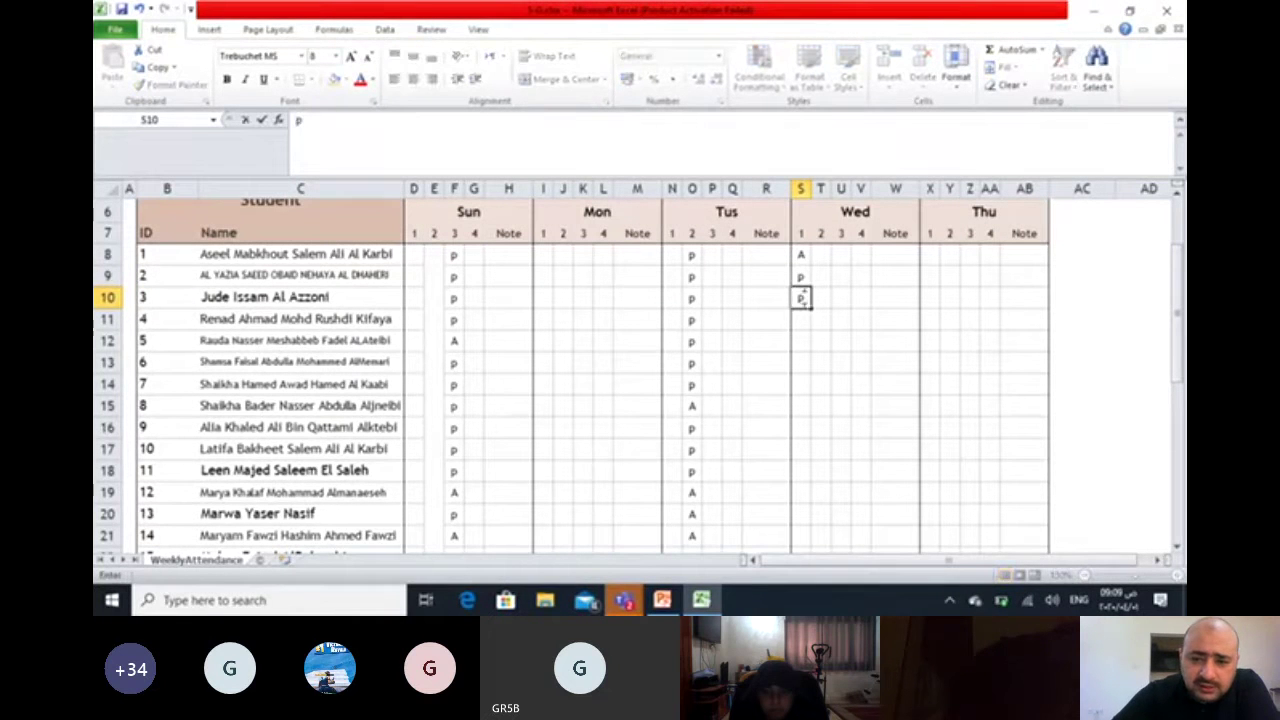
left_click(804, 318)
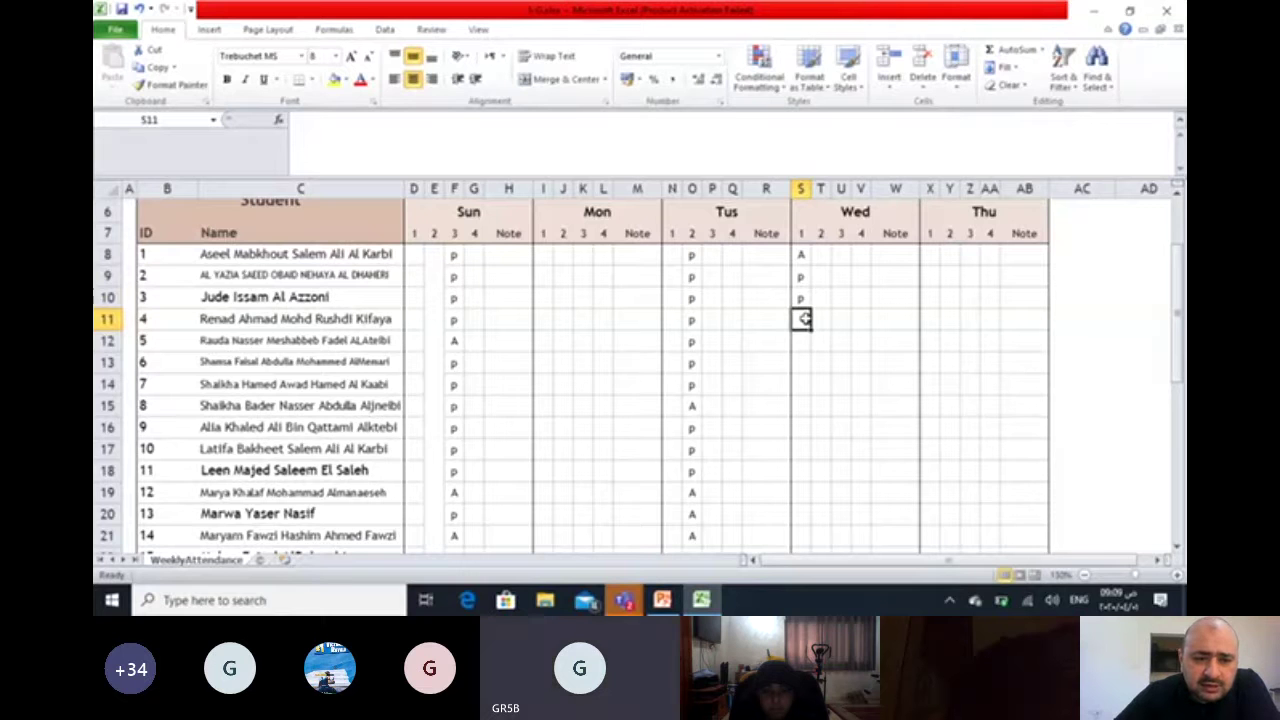
type("p")
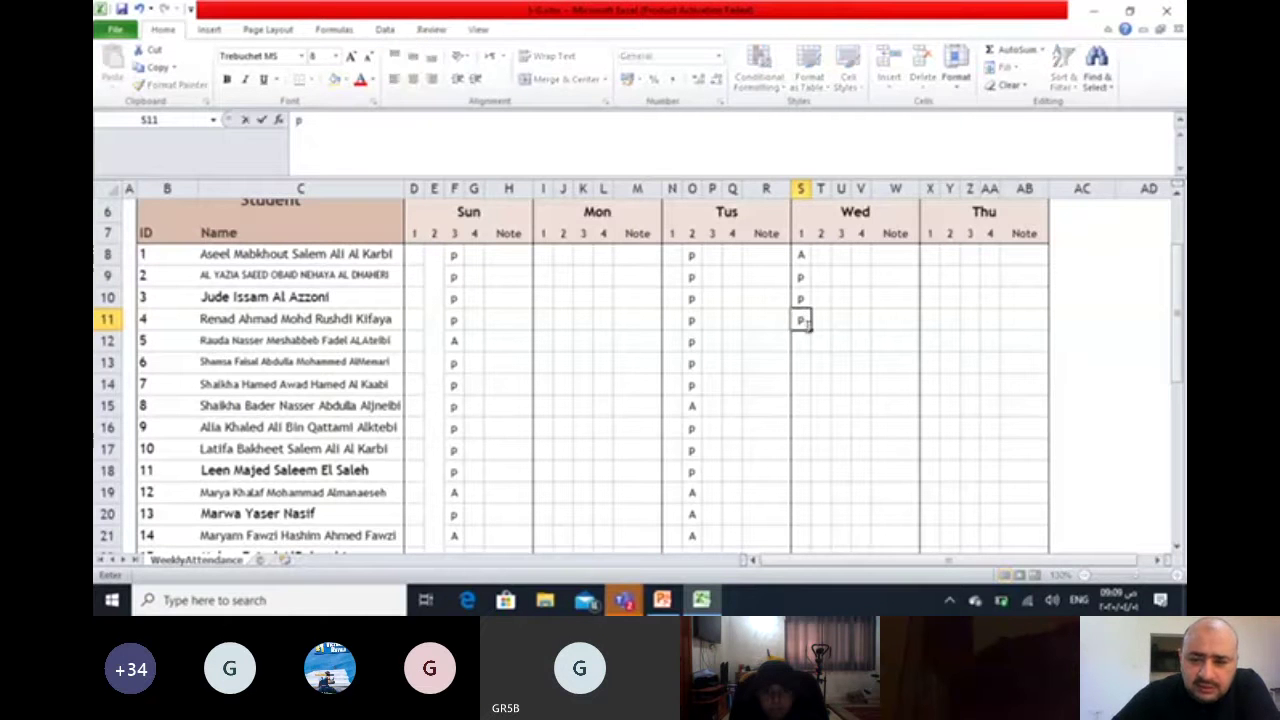
Mark student IDs 5 to 8 as p in the Wednesday period 1 column
left_click(806, 343)
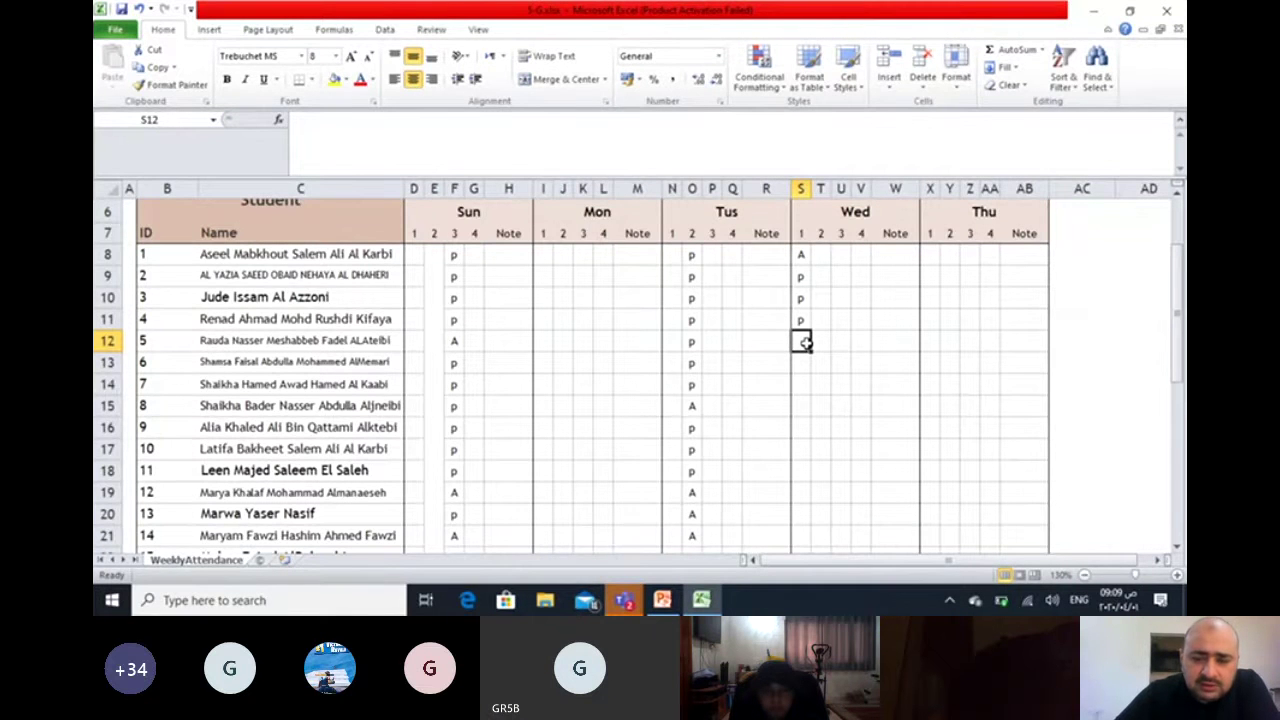
type("p")
left_click(806, 368)
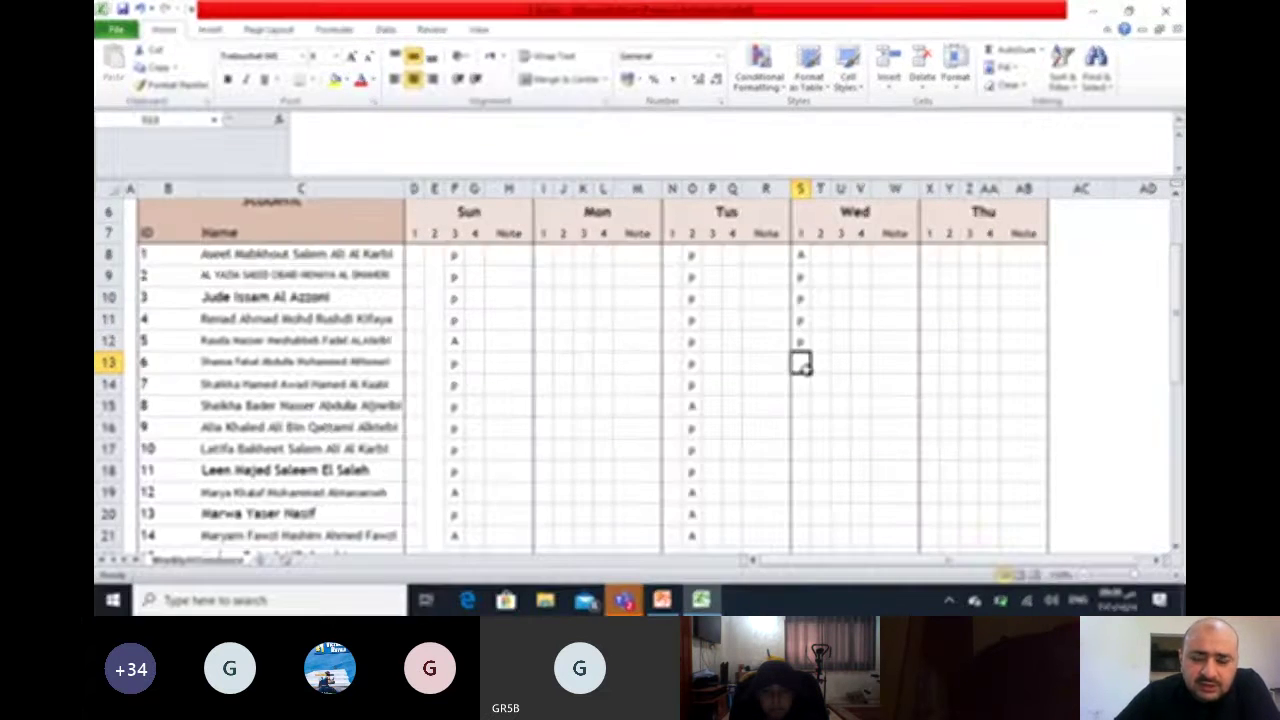
type("p")
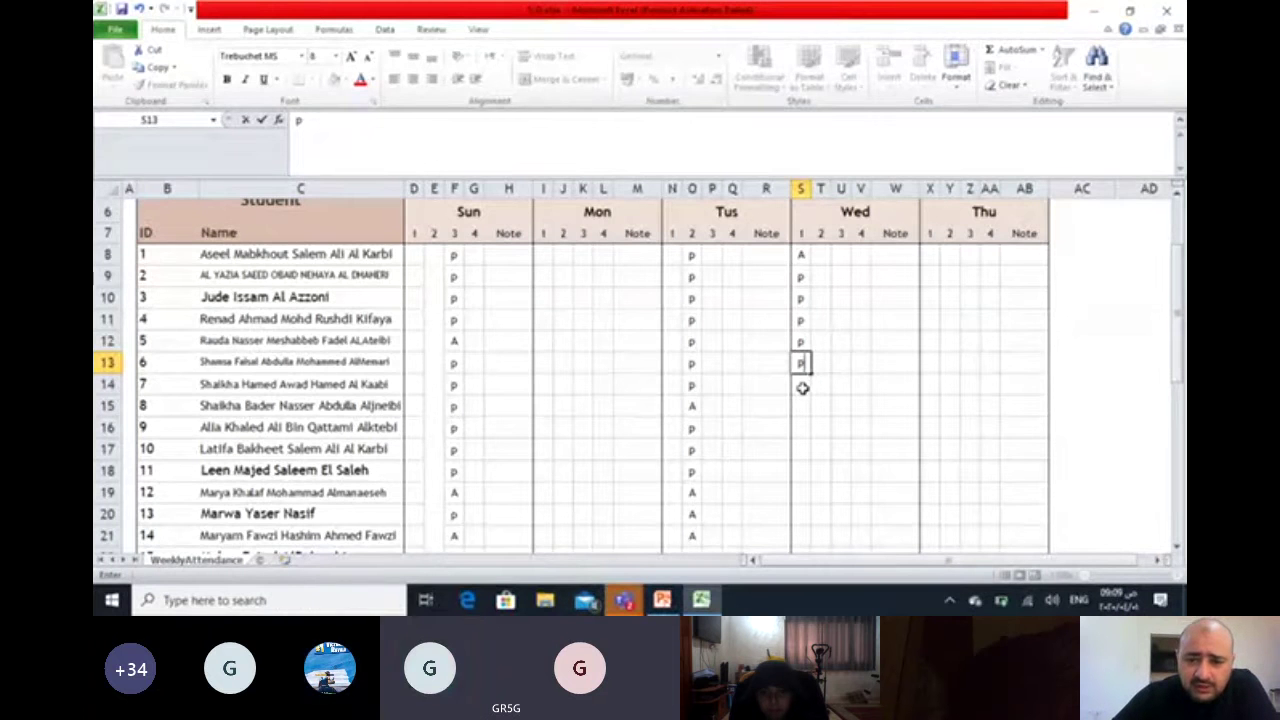
left_click(802, 388)
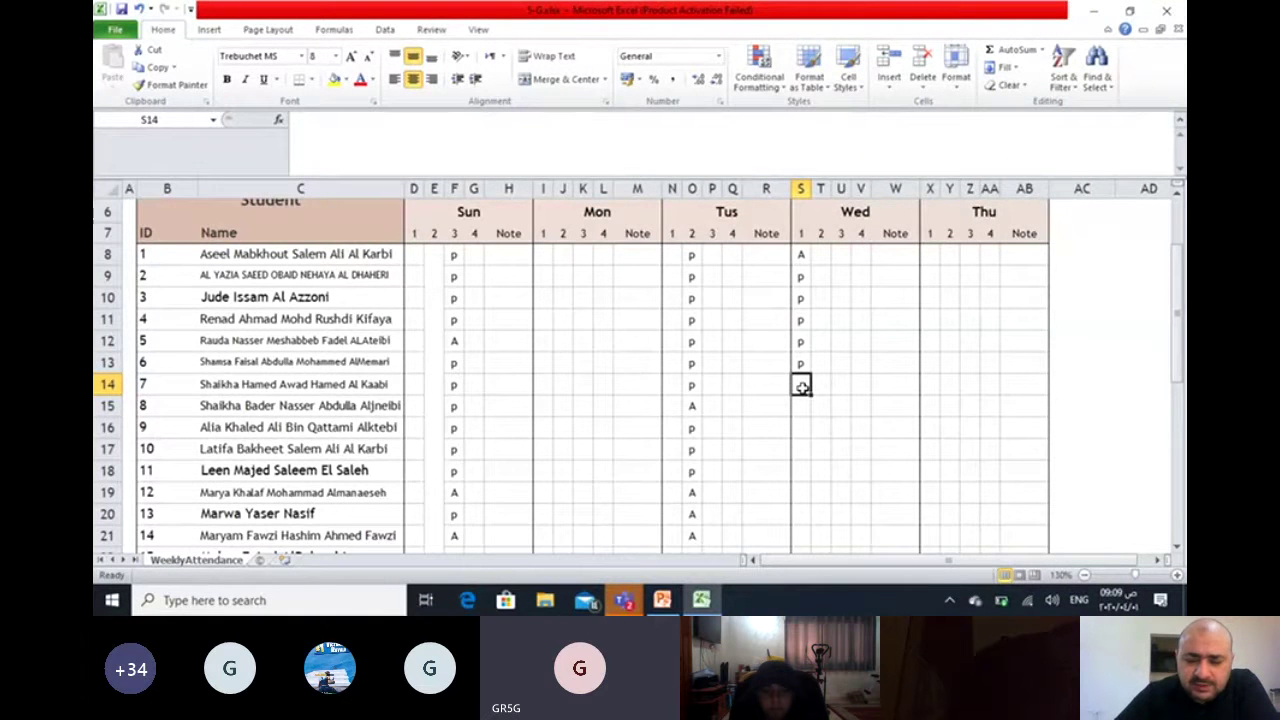
type("p")
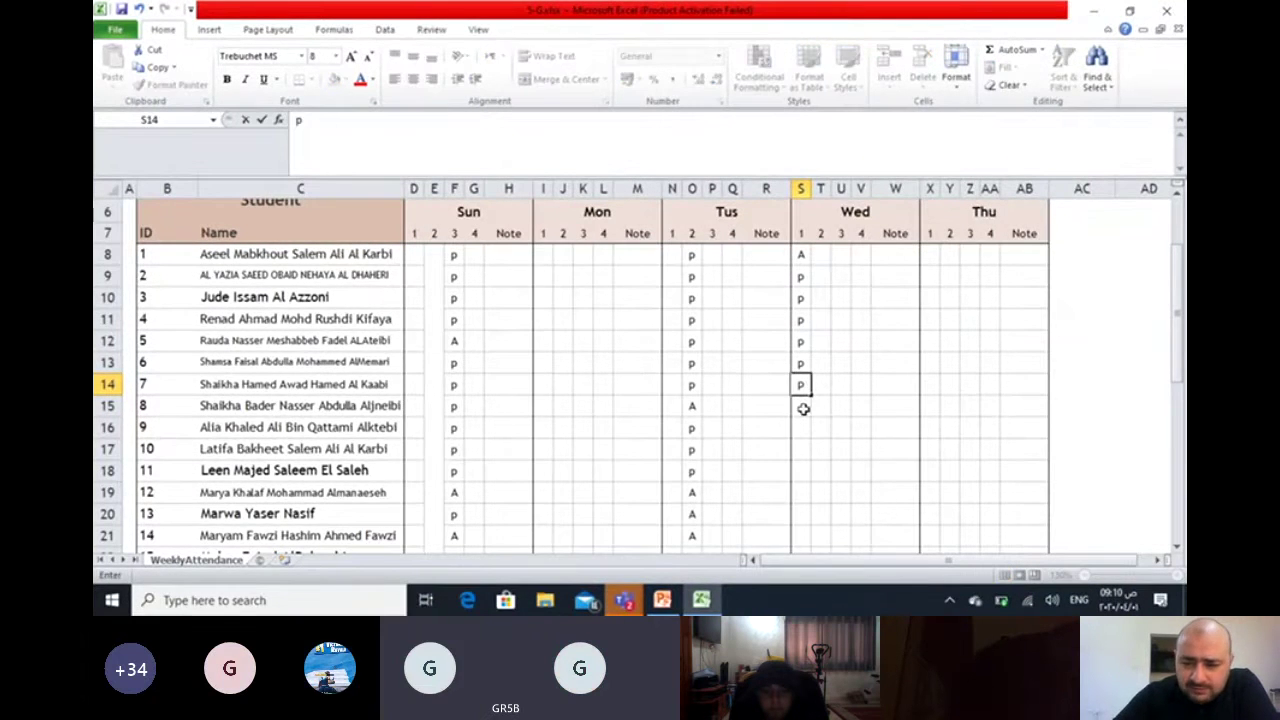
key("Return")
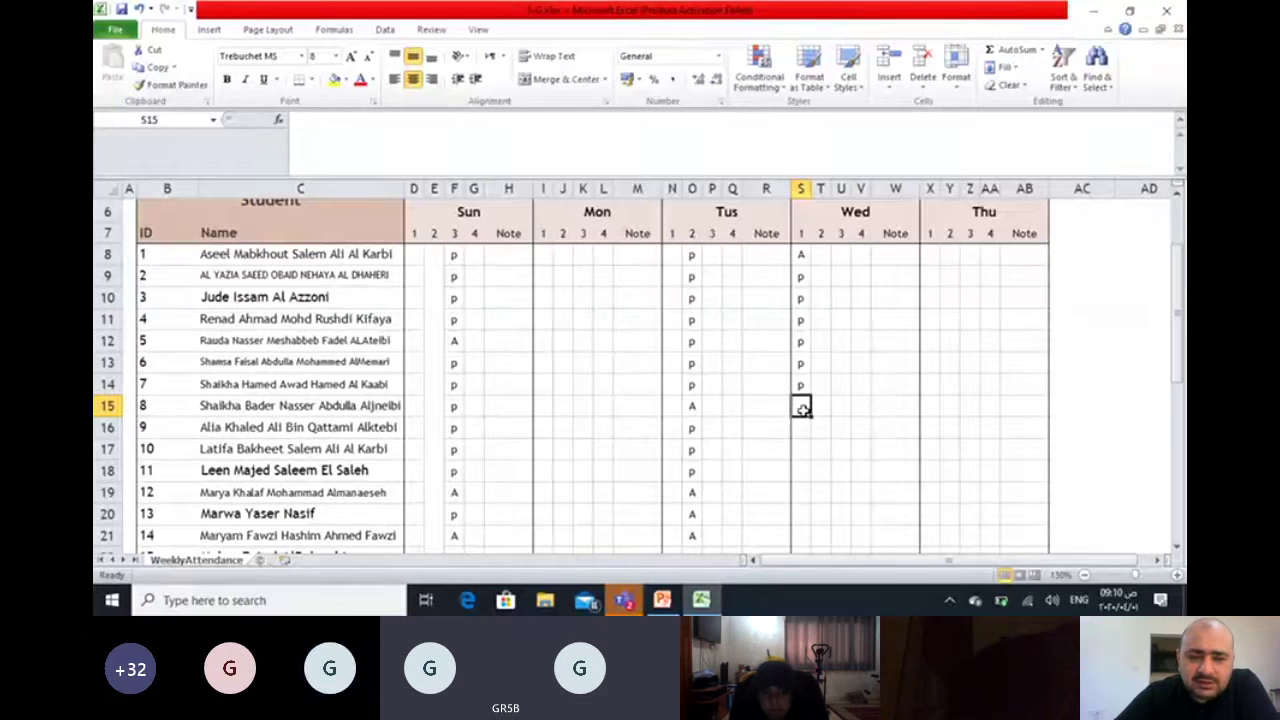
type("p")
Mark student IDs 9 to 11 as p in the Wednesday period 1 column
left_click(803, 427)
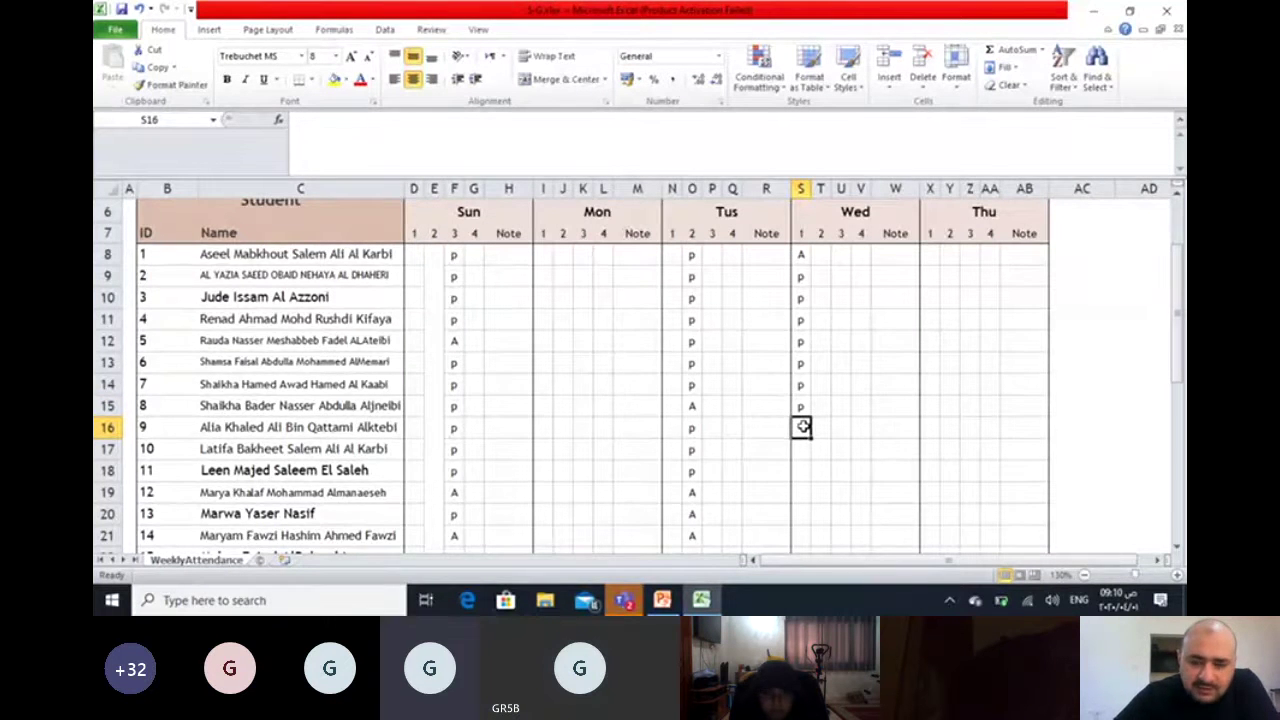
type("p")
key("Return")
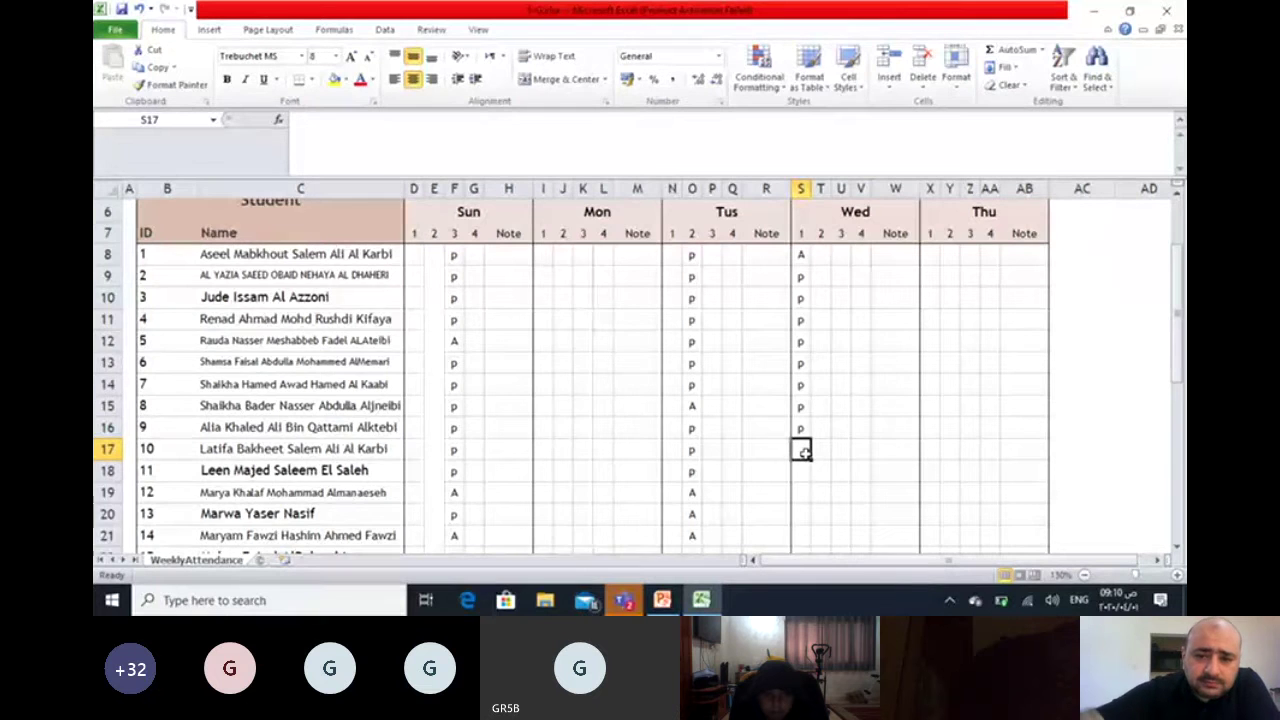
scroll(806, 473, "down", 2)
type("p")
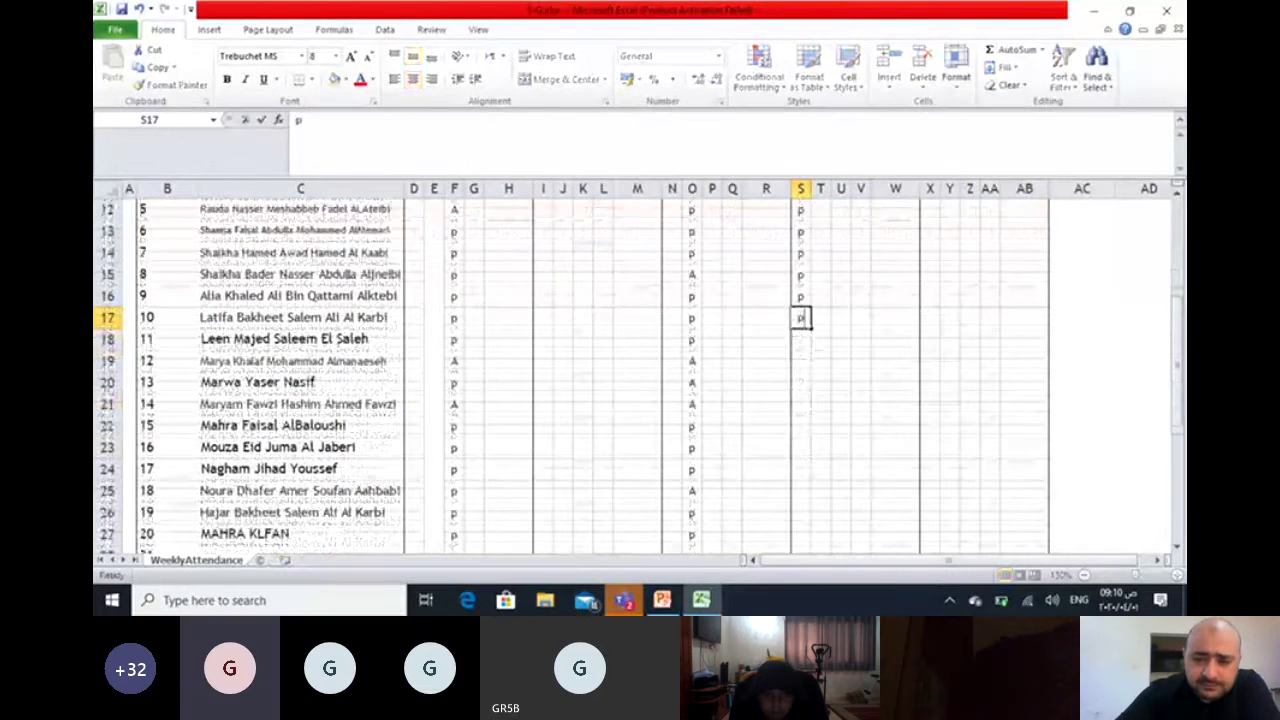
left_click(798, 345)
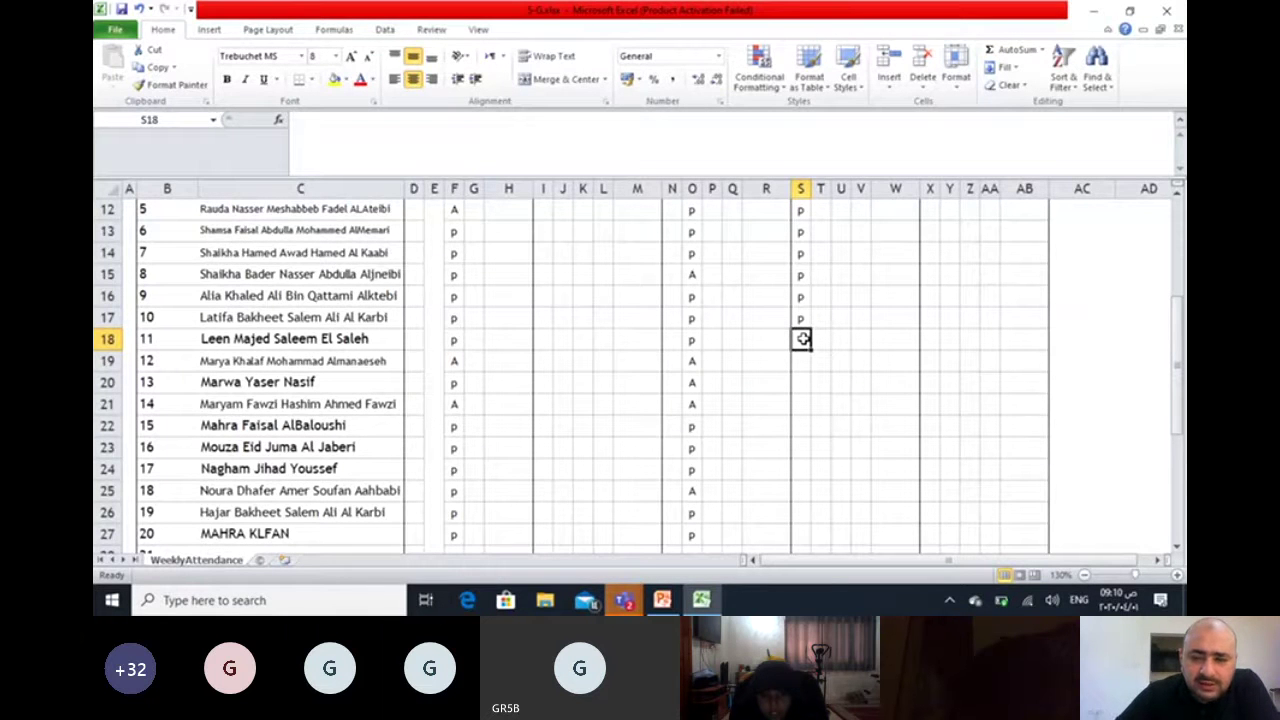
type("p")
key("Return")
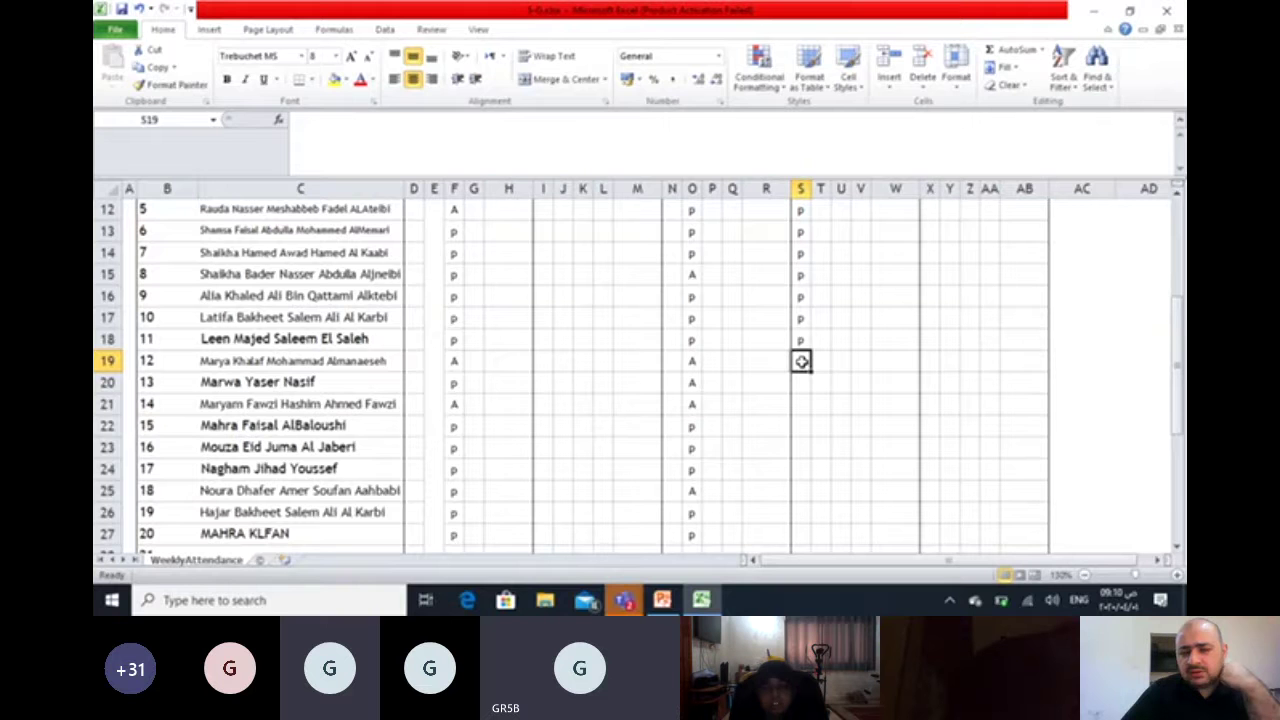
Mark student ID 12 as A and student ID 13 as p for Wednesday period 1
type("A")
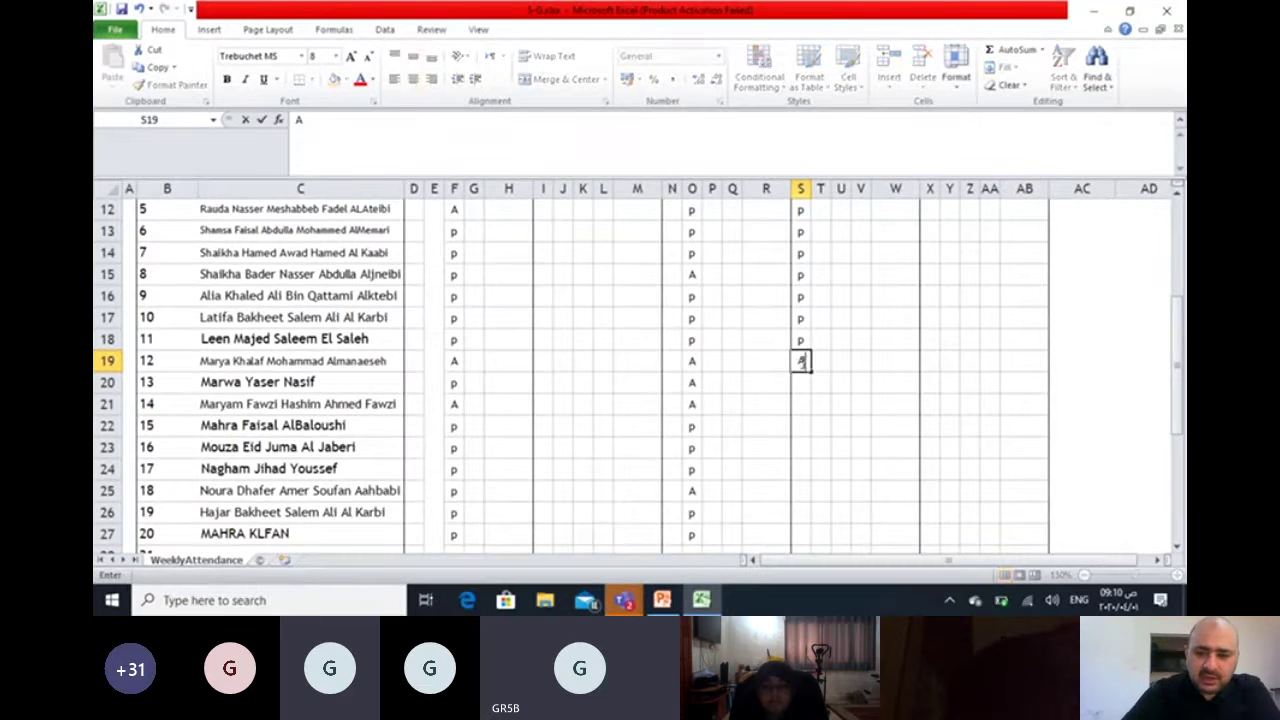
left_click(802, 381)
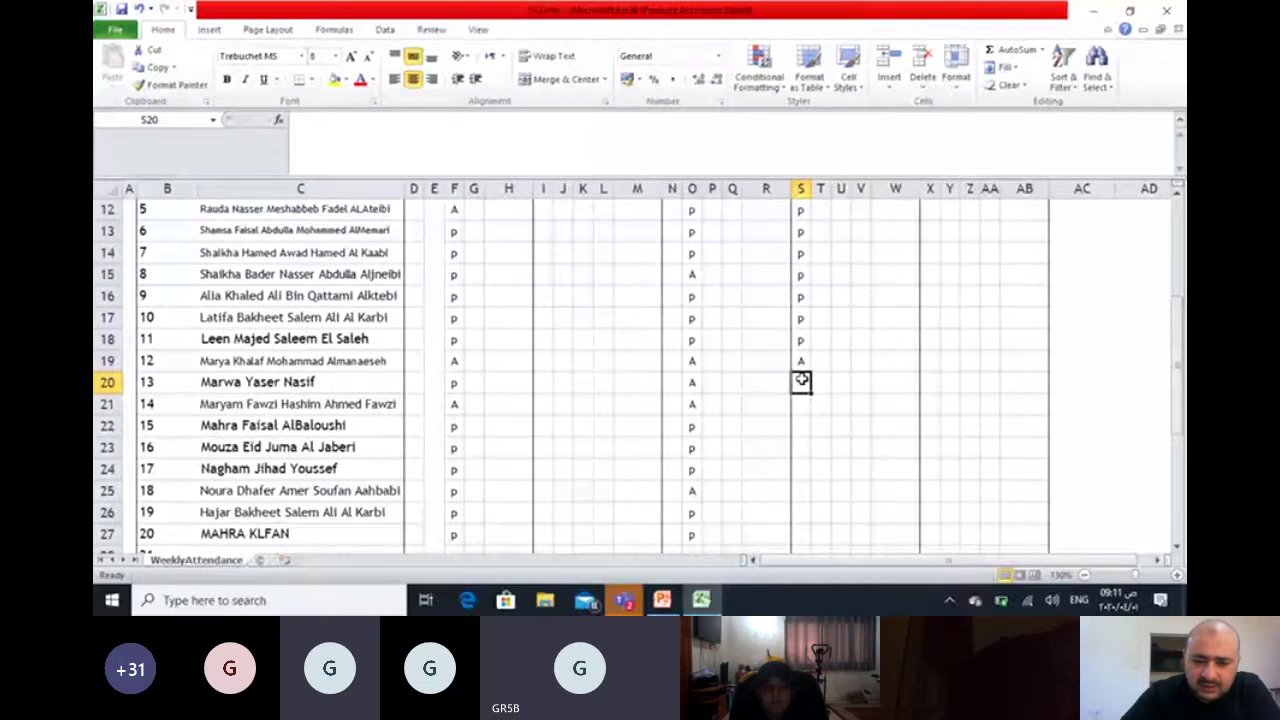
type("p")
Mark student ID 14 as A in the Wednesday period 1 column
left_click(805, 403)
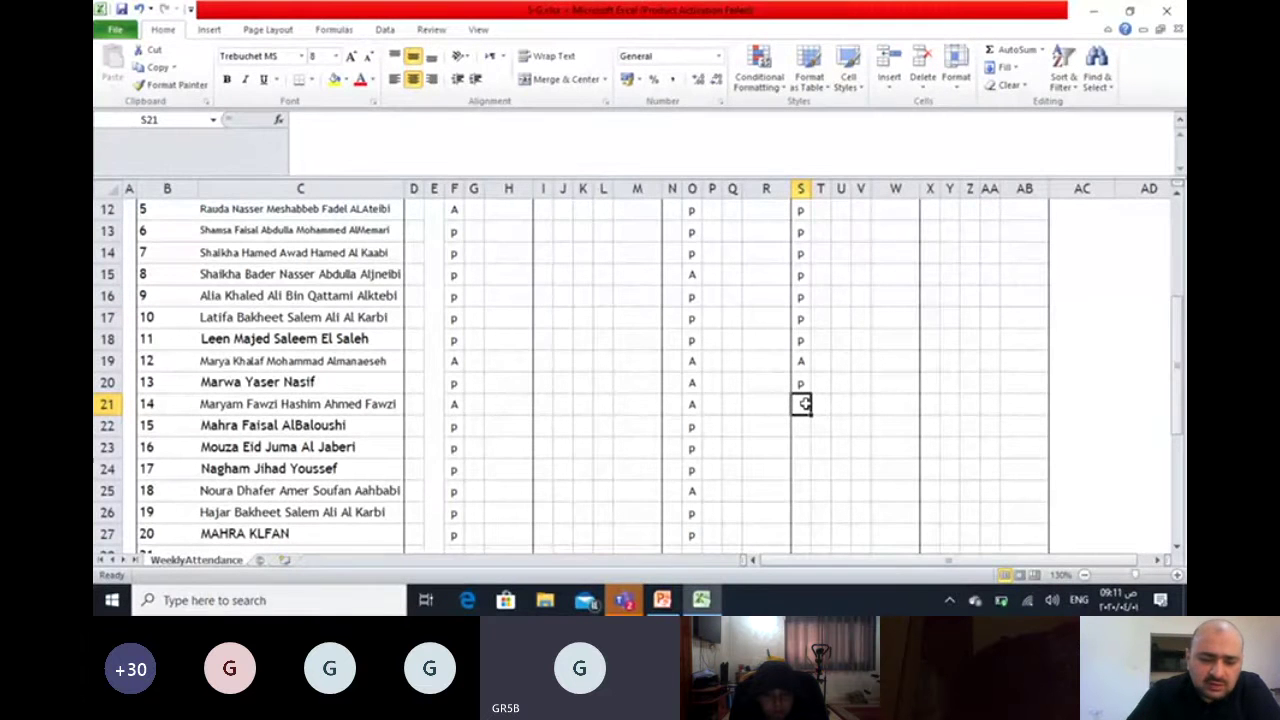
type("A")
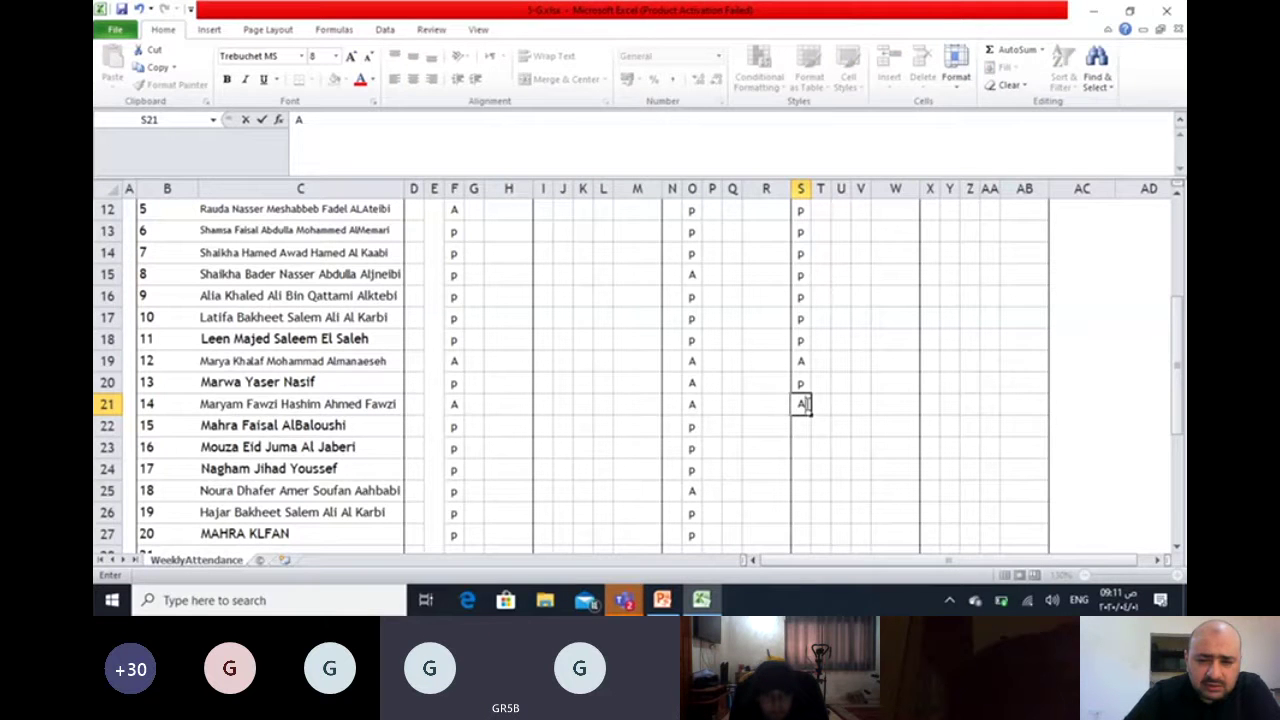
left_click(804, 425)
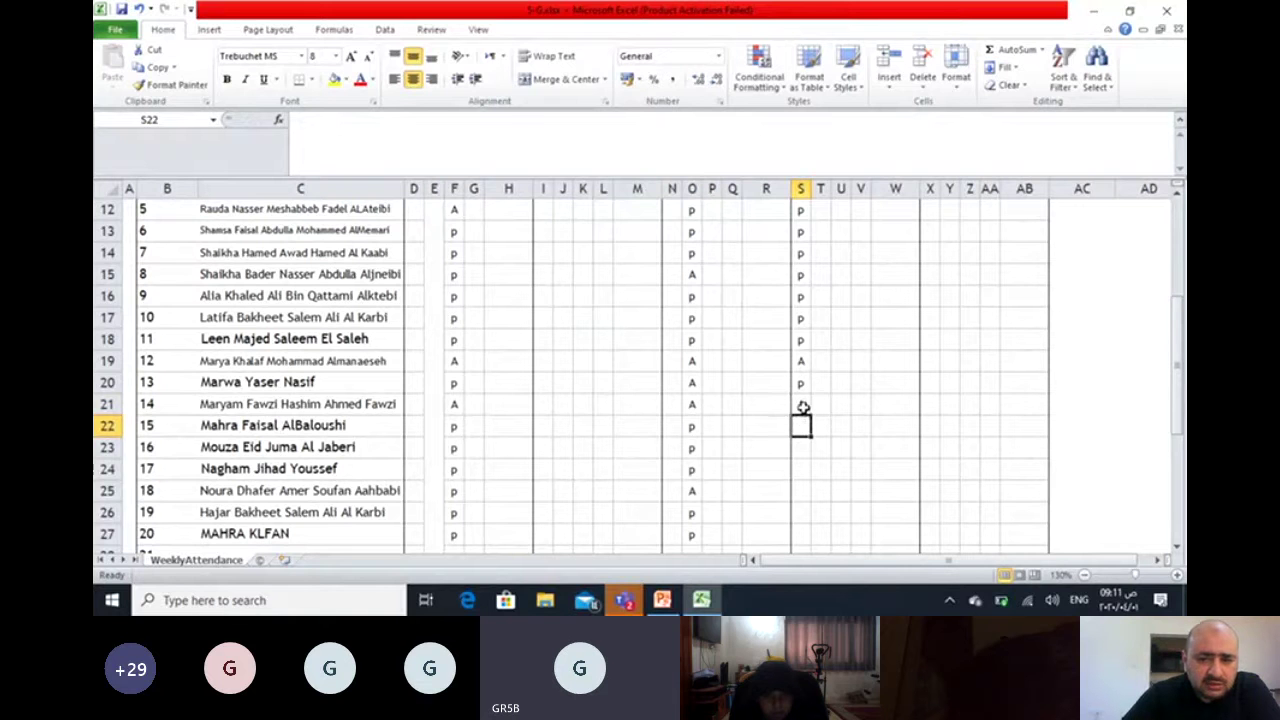
Change student ID 14's Wednesday period 1 entry to p and mark student ID 15 as p
left_click(803, 406)
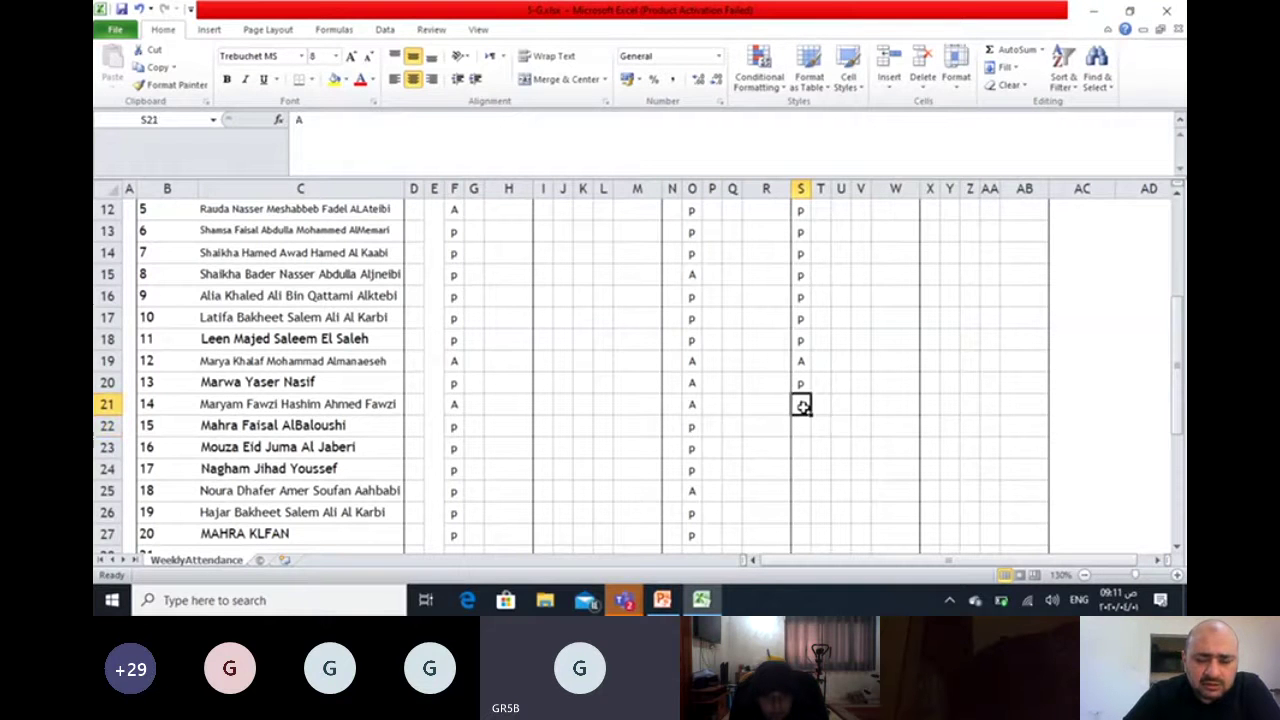
type("p")
left_click(803, 427)
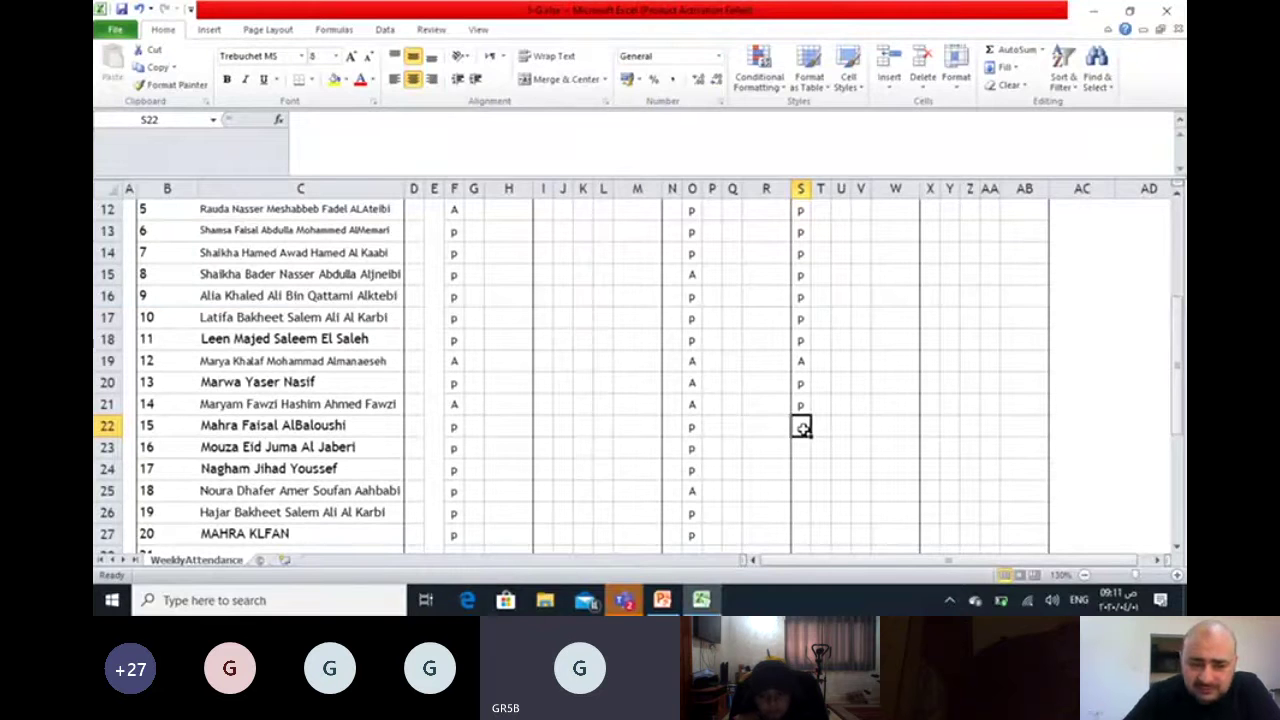
type("p")
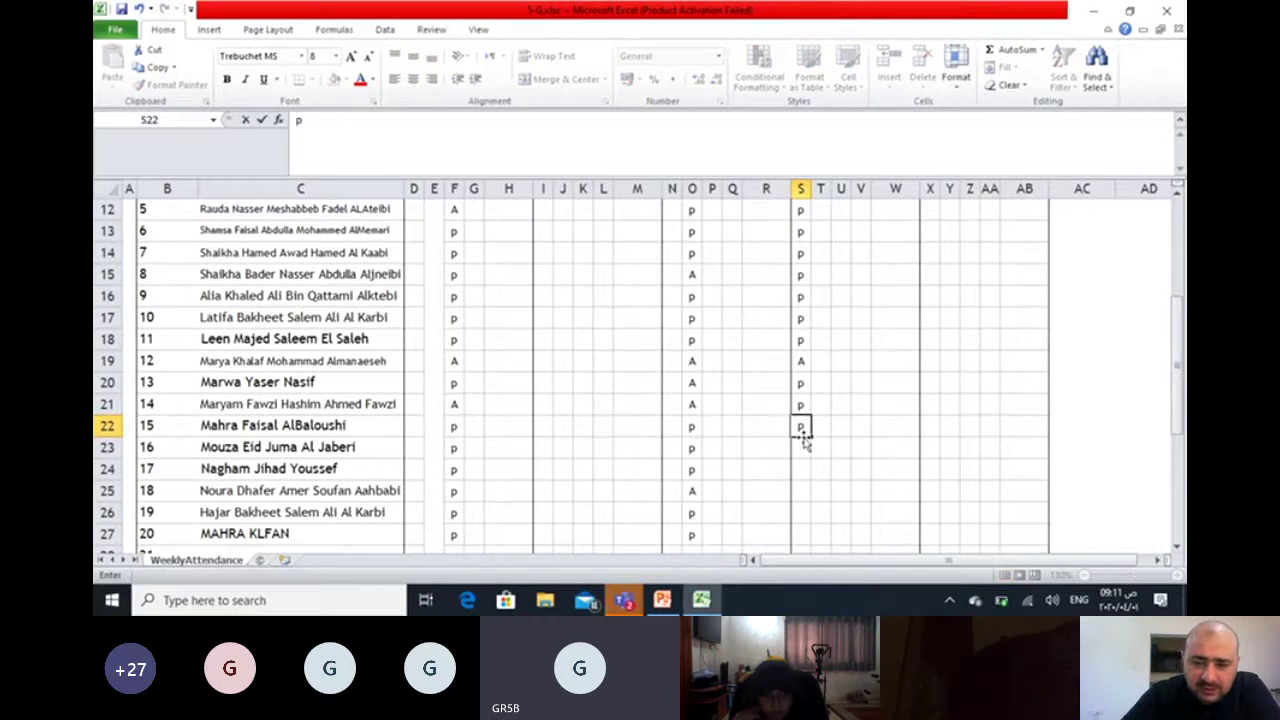
left_click(803, 448)
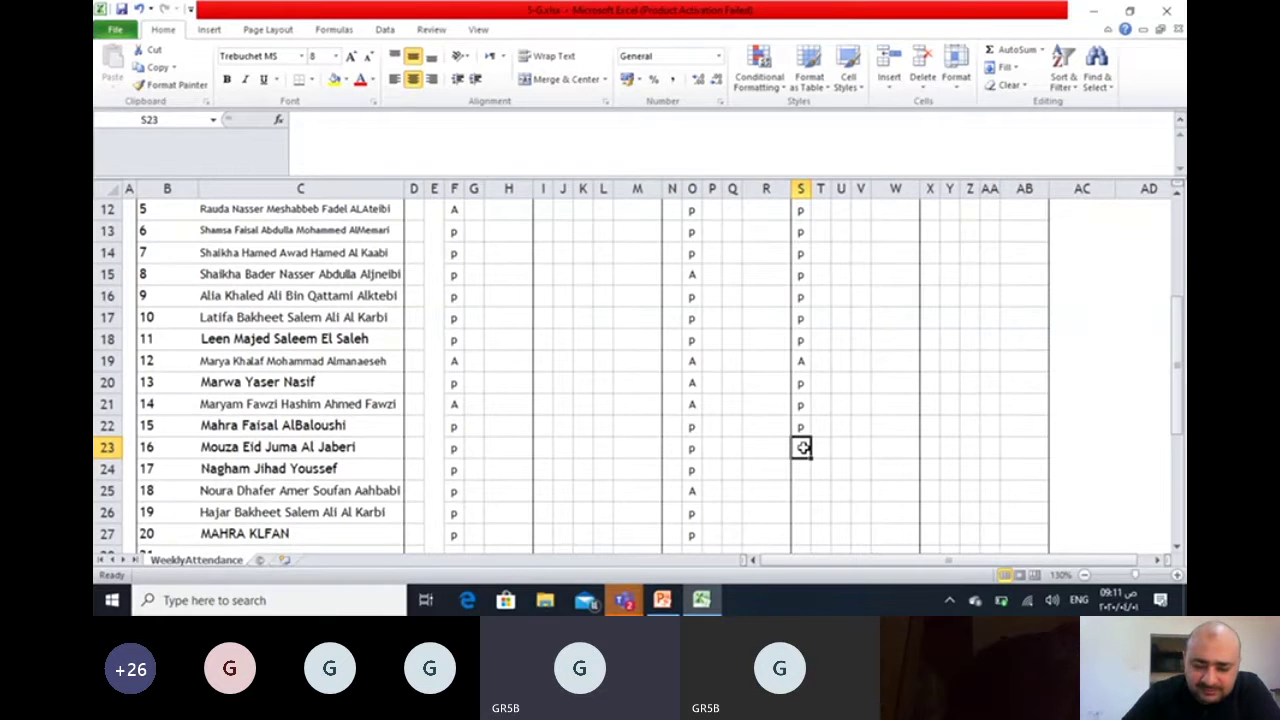
Mark student IDs 16 to 18 as p in the Wednesday period 1 column
type("p")
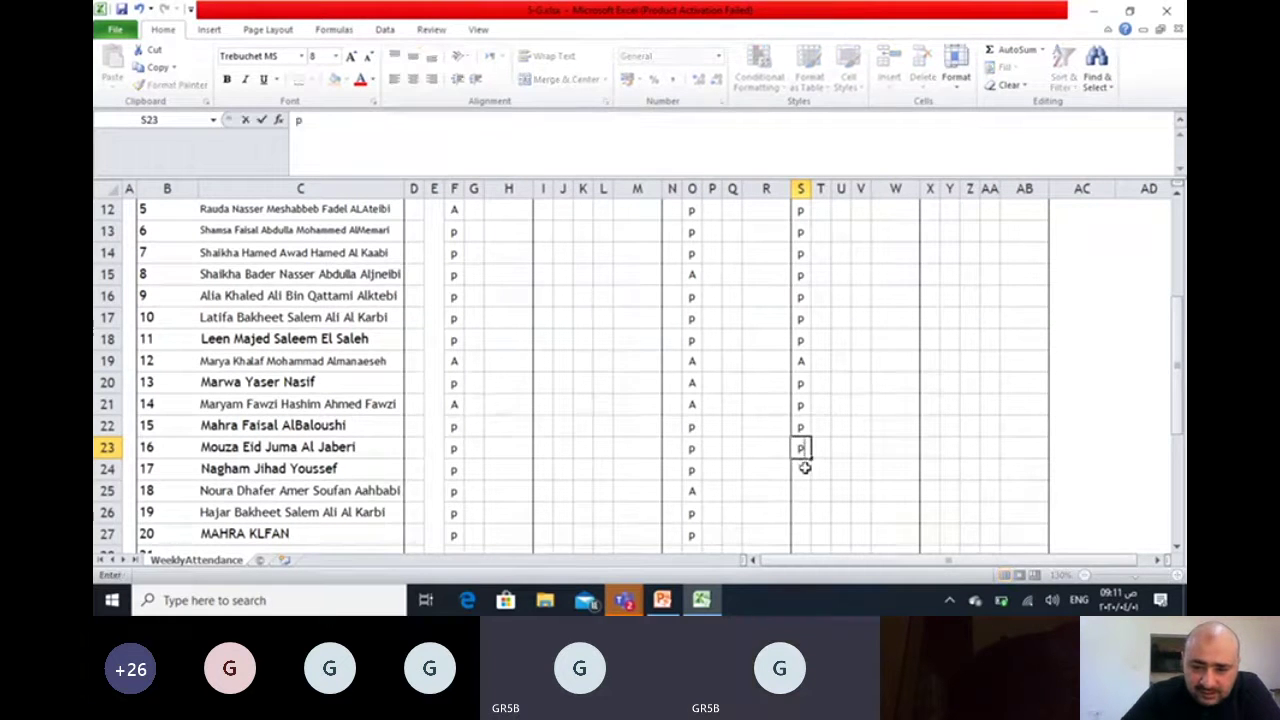
left_click(804, 468)
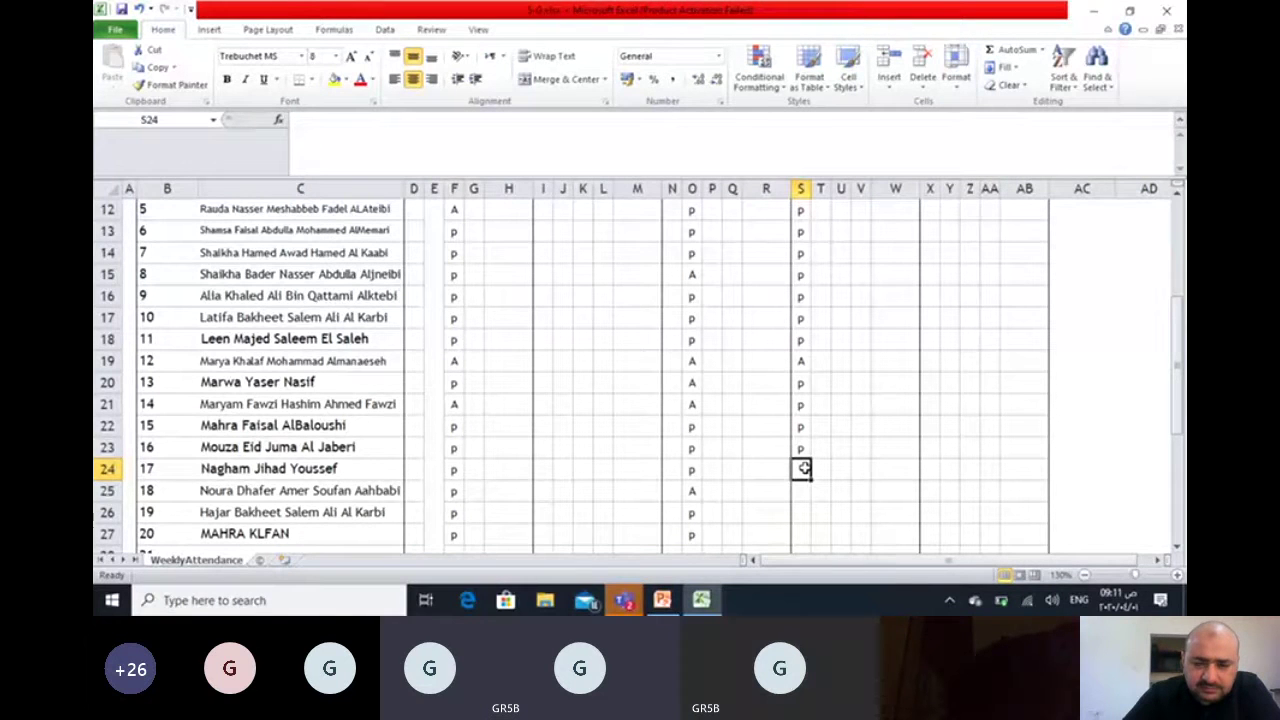
type("p")
left_click(805, 489)
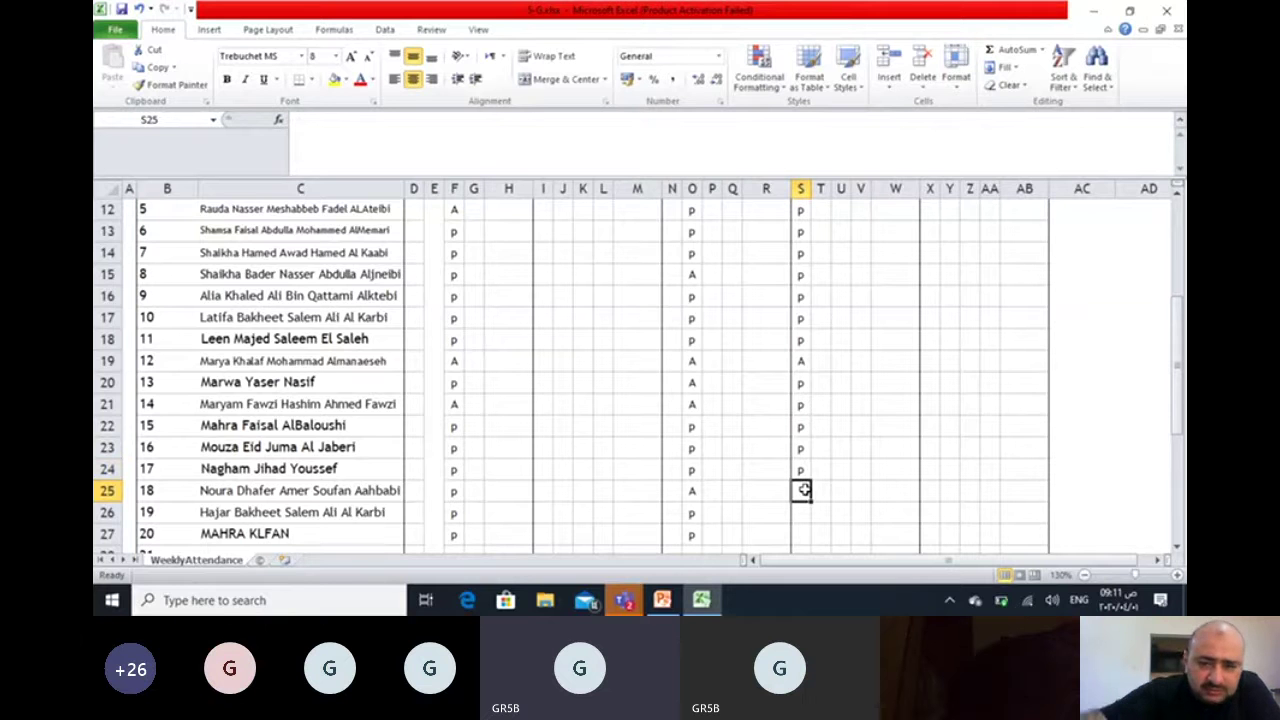
scroll(640, 370, "down", 2)
type("p")
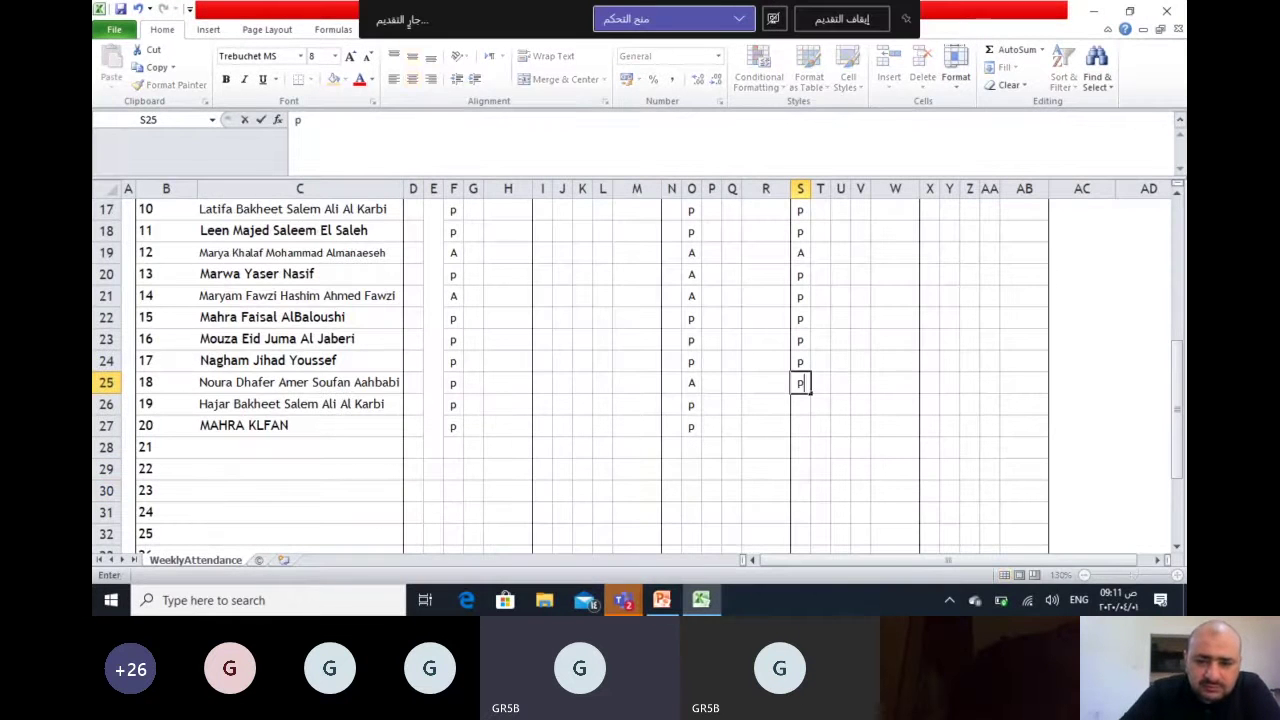
Mark student IDs 19 and 20 as p for Wednesday period 1, dismissing the low battery notice
left_click(804, 413)
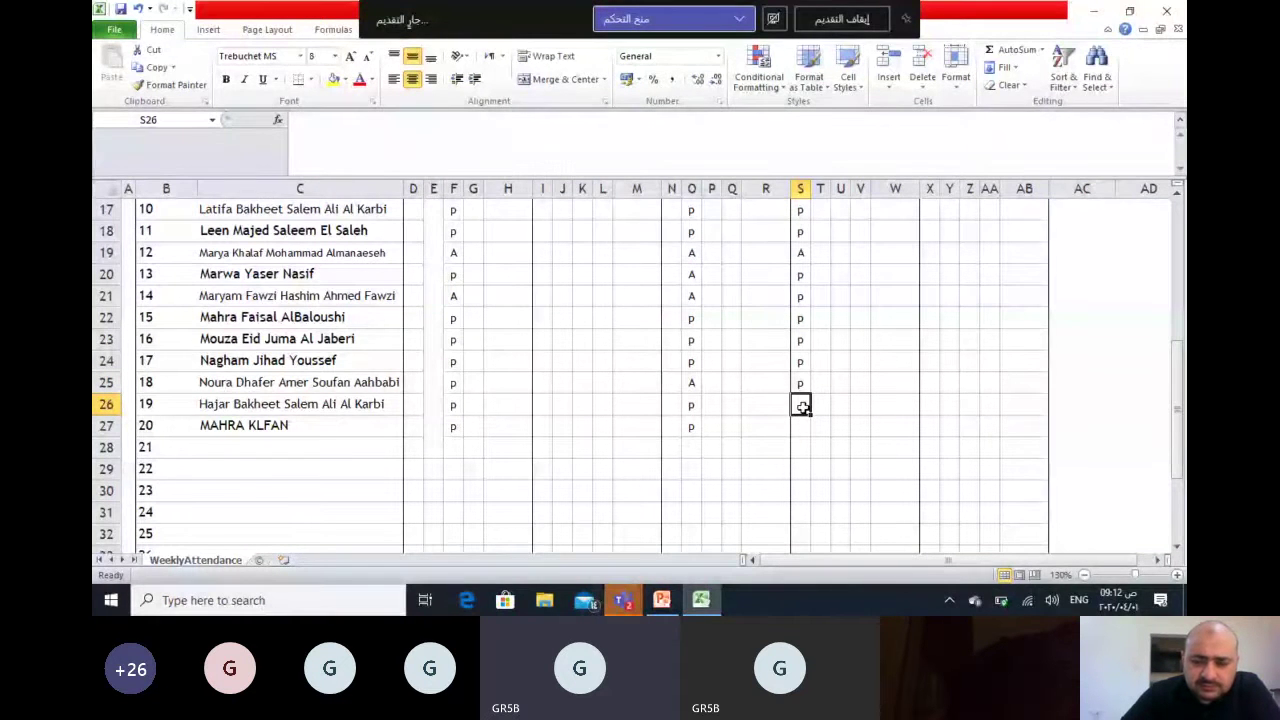
type("p")
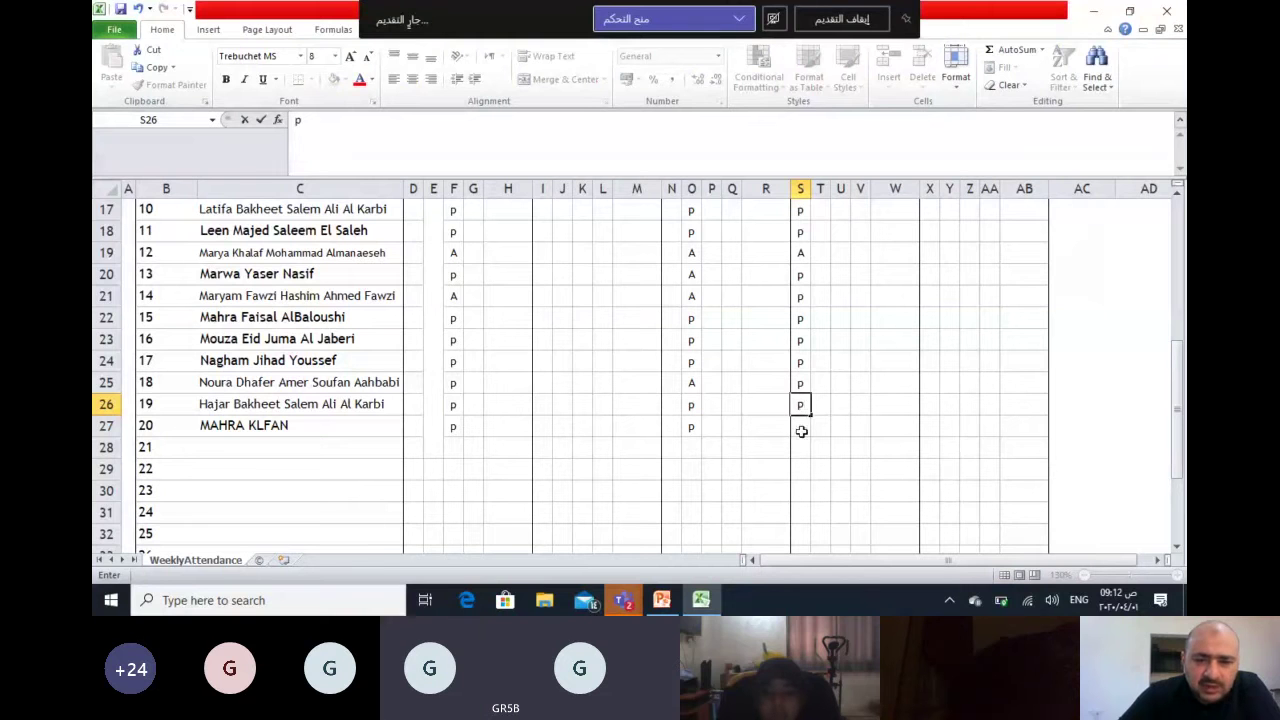
left_click(801, 428)
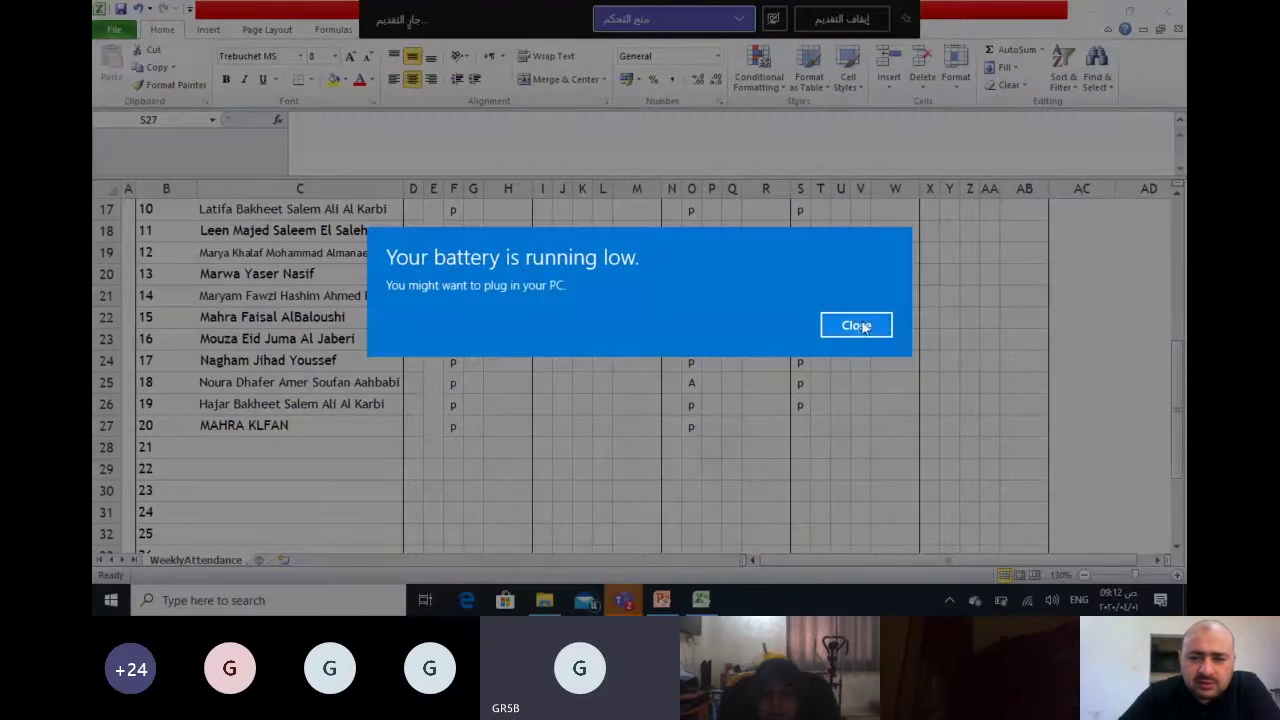
left_click(863, 327)
type("p")
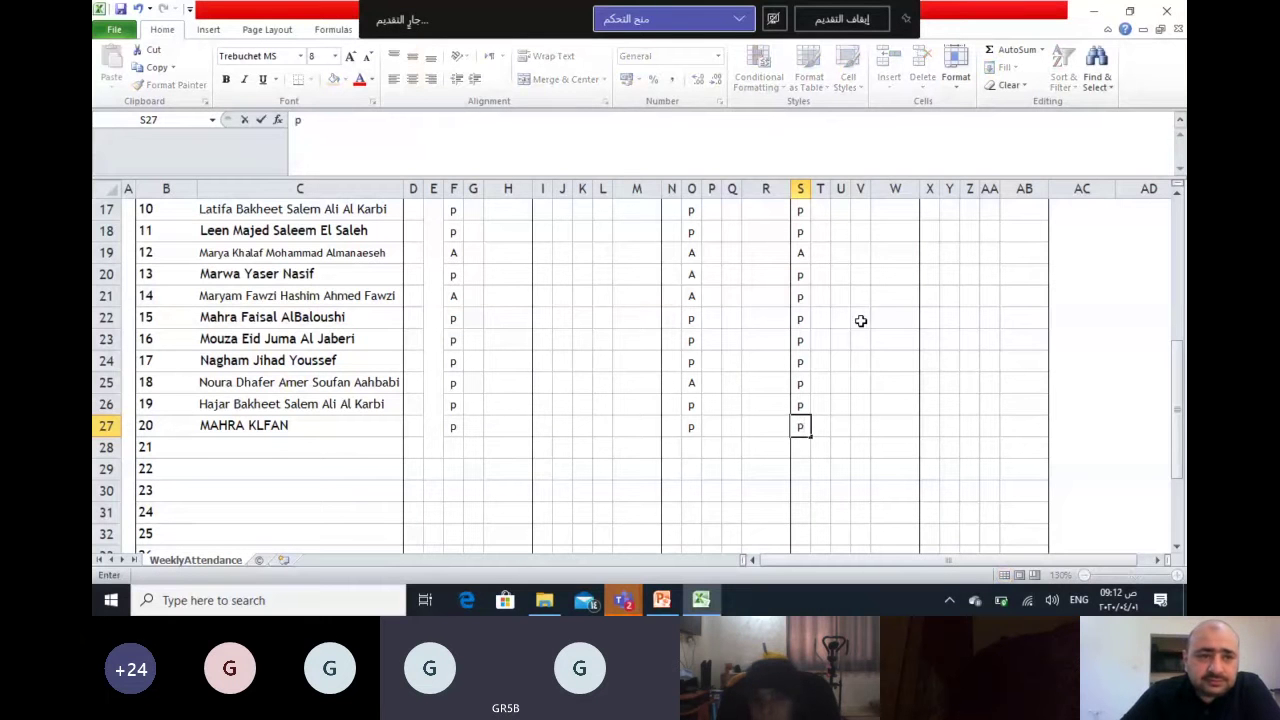
key("ctrl+Return")
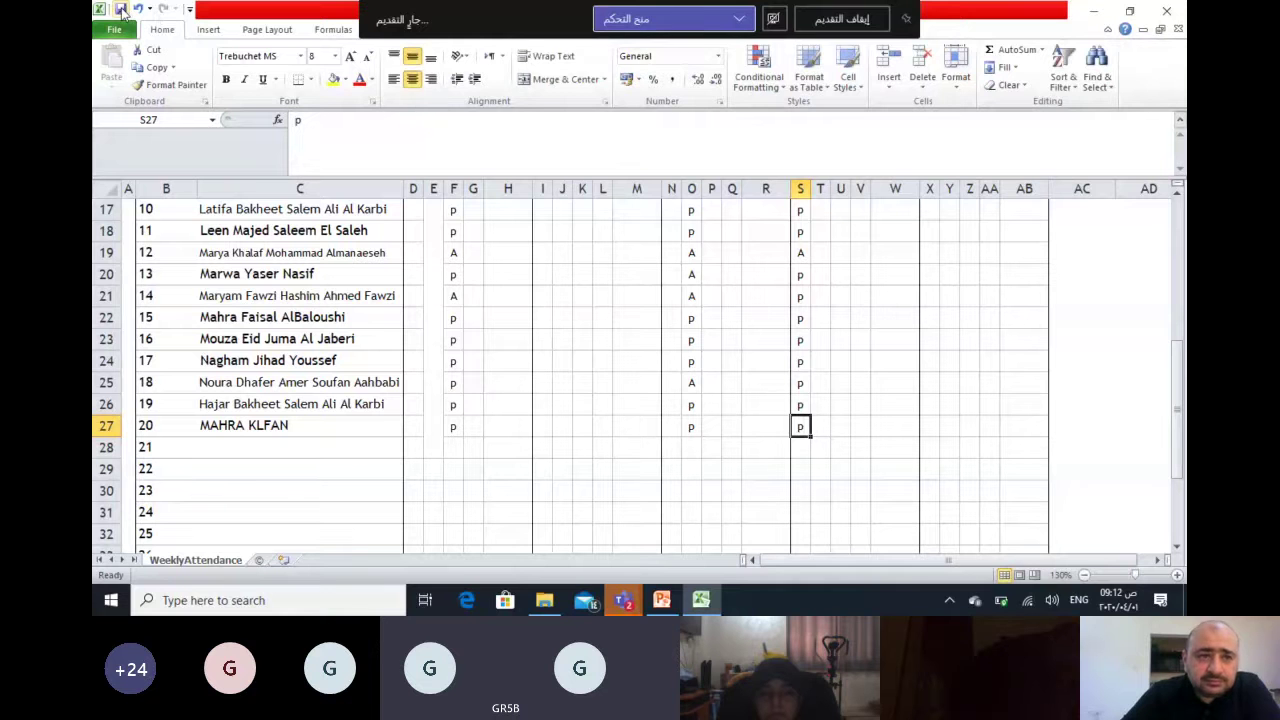
Close the 5-G workbook and open 5-B.xlsx from the desktop, dismissing the Office activation wizard
left_click(1176, 8)
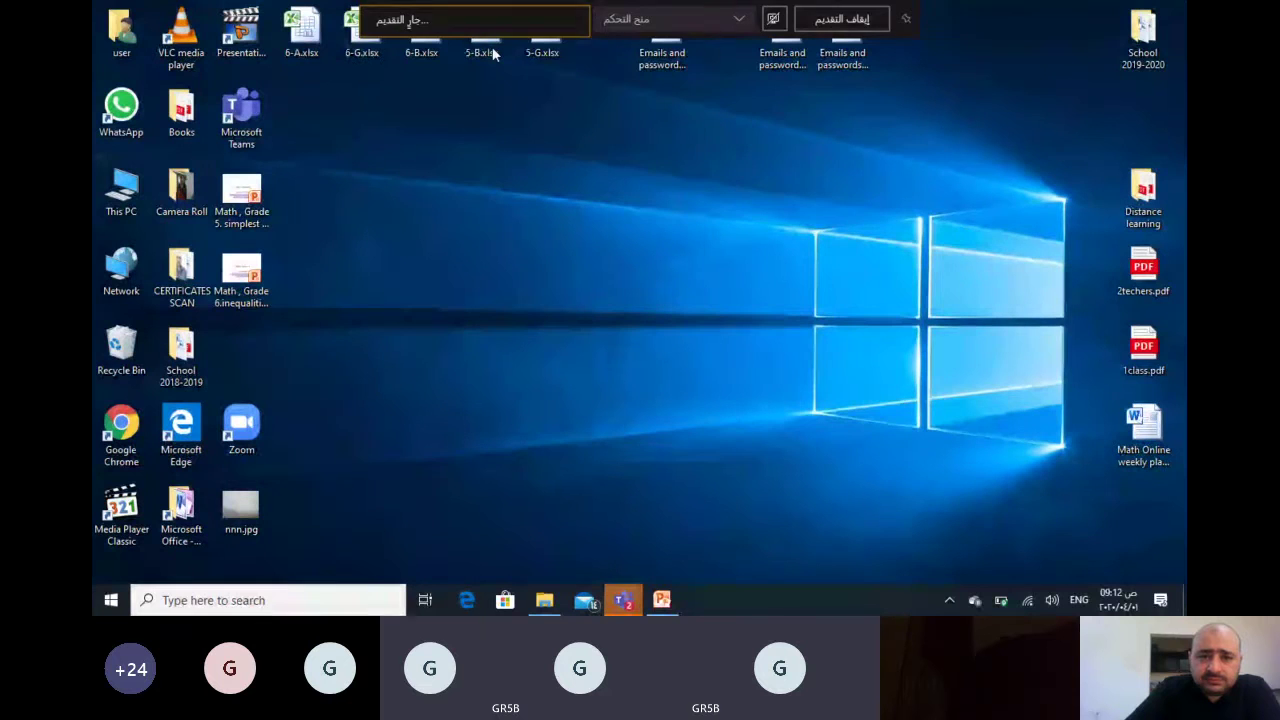
double_click(488, 30)
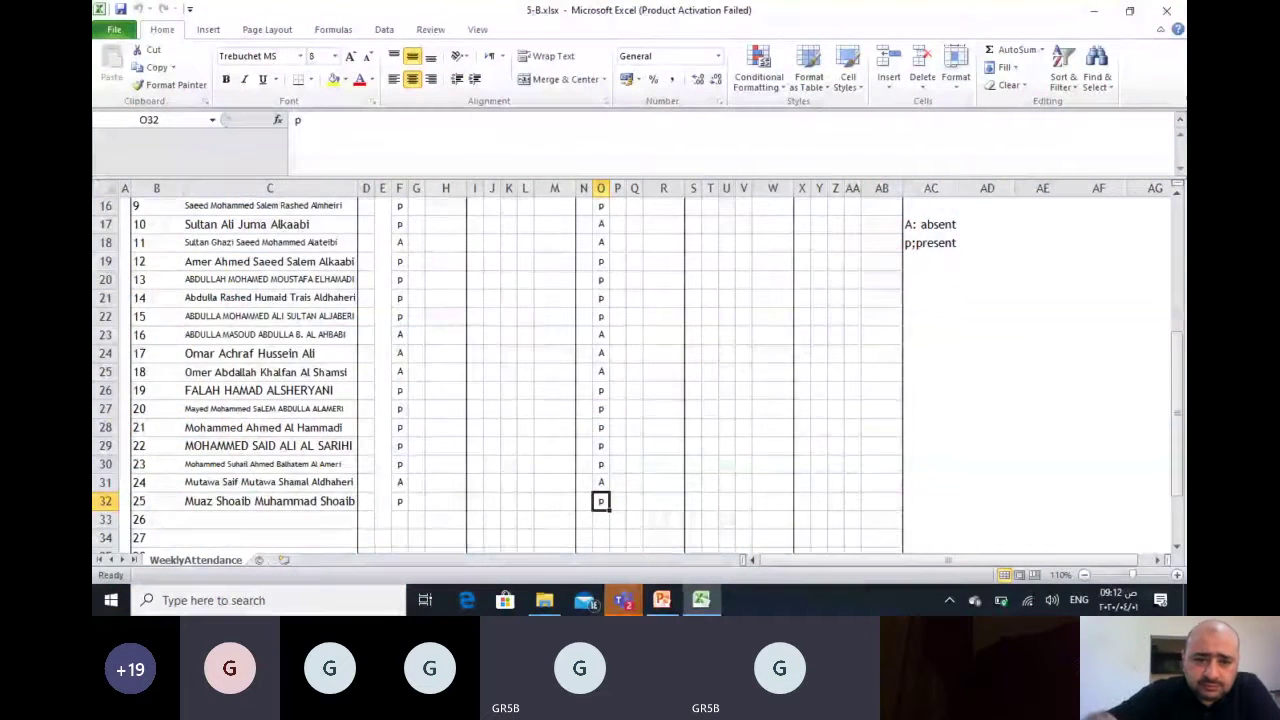
scroll(520, 380, "up", 4)
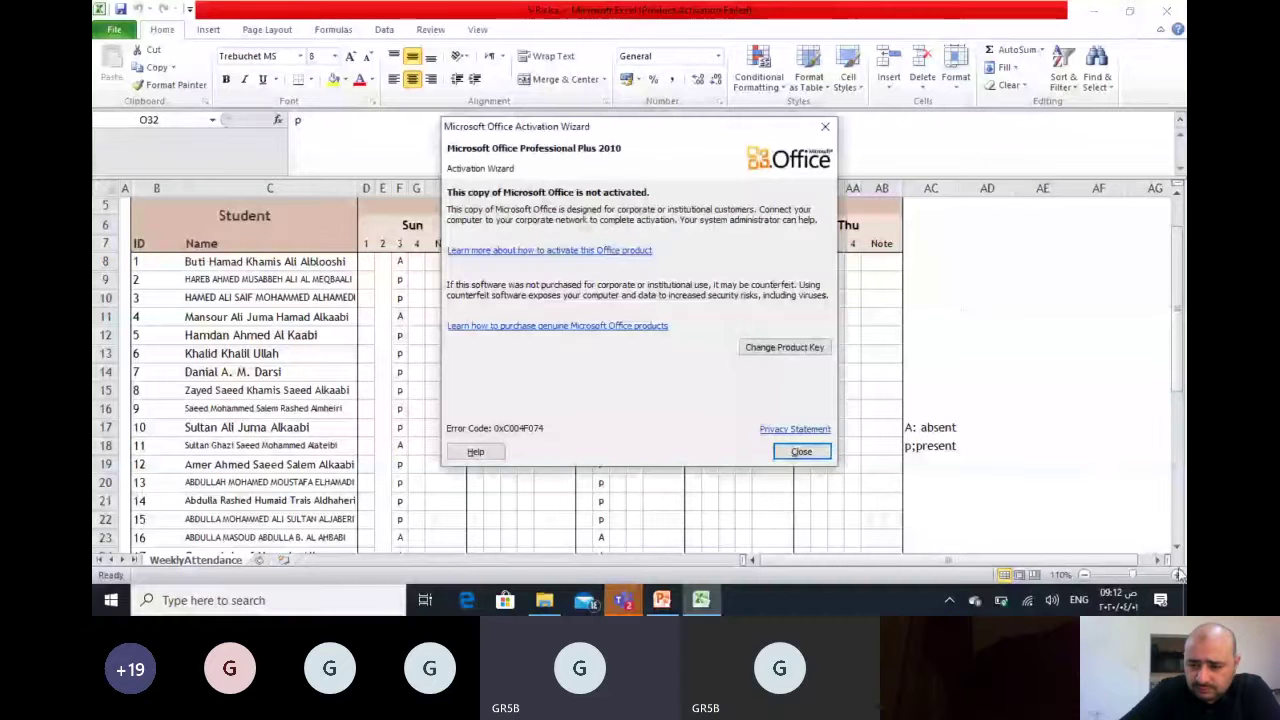
left_click(808, 450)
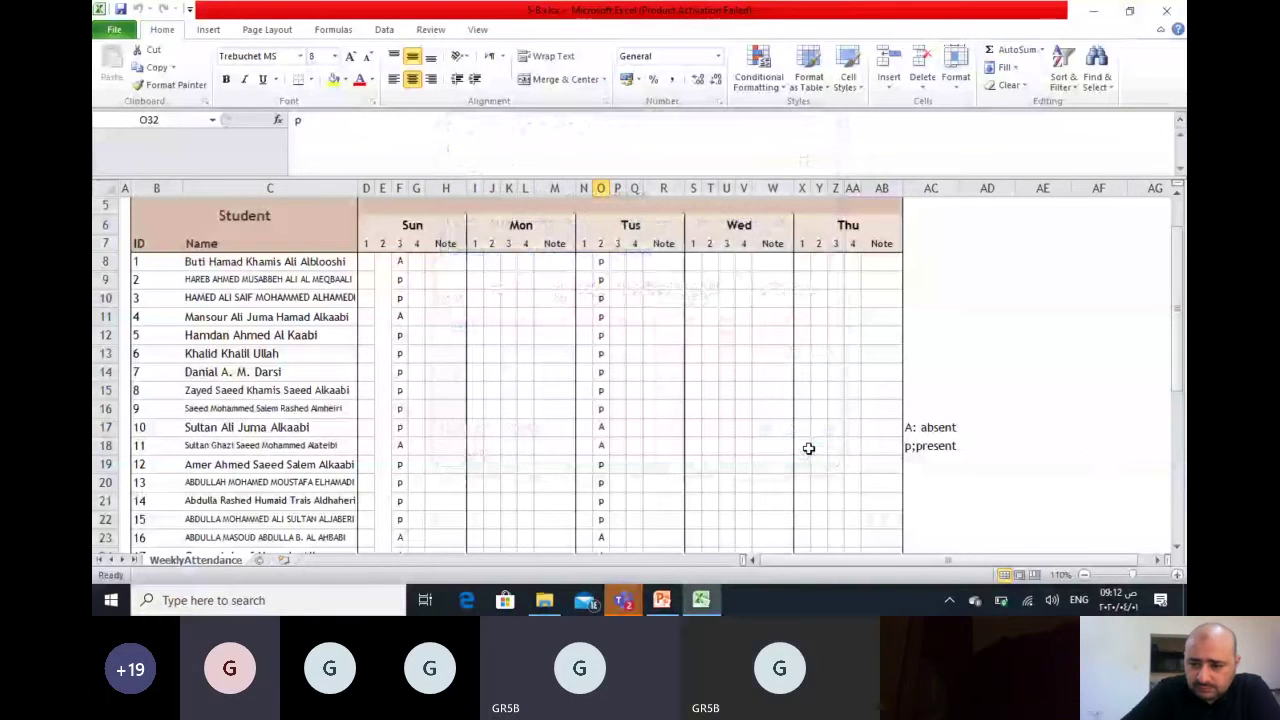
Mark student ID 1 as p and student ID 2 as A for Wednesday period 1 in the 5-B sheet
scroll(808, 448, "up", 2)
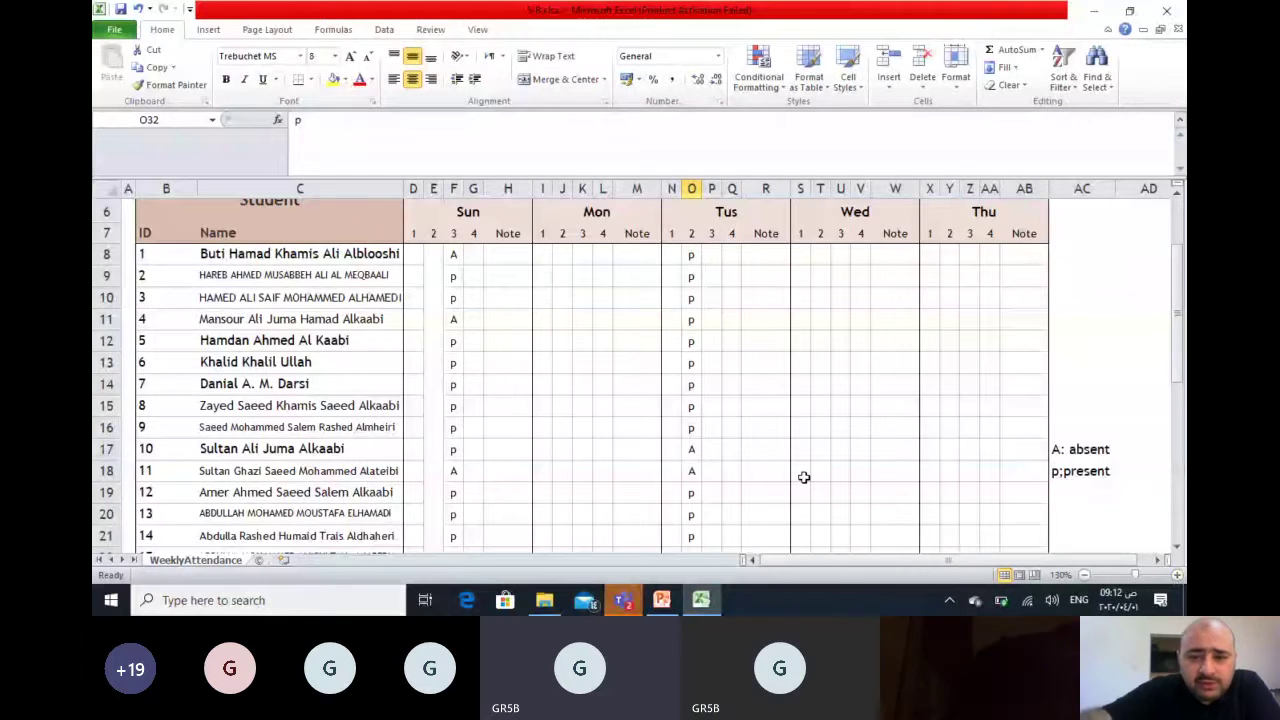
scroll(806, 477, "down", 1)
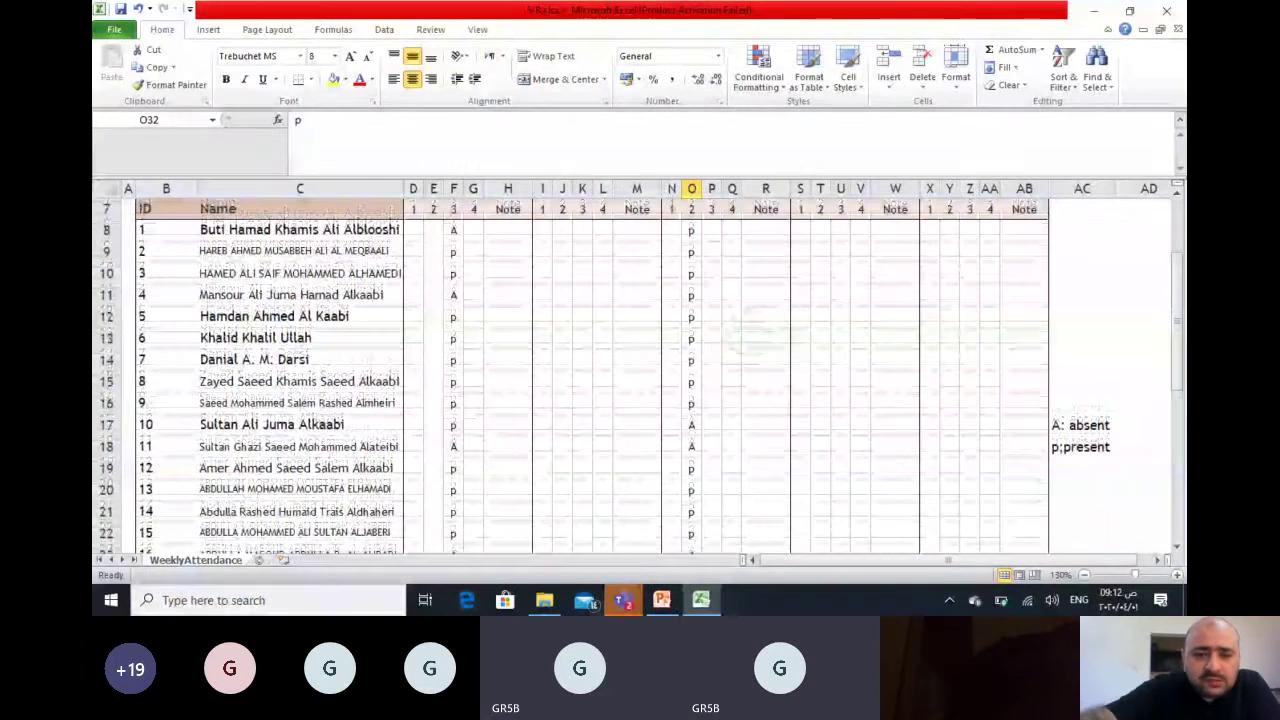
scroll(592, 378, "up", 1)
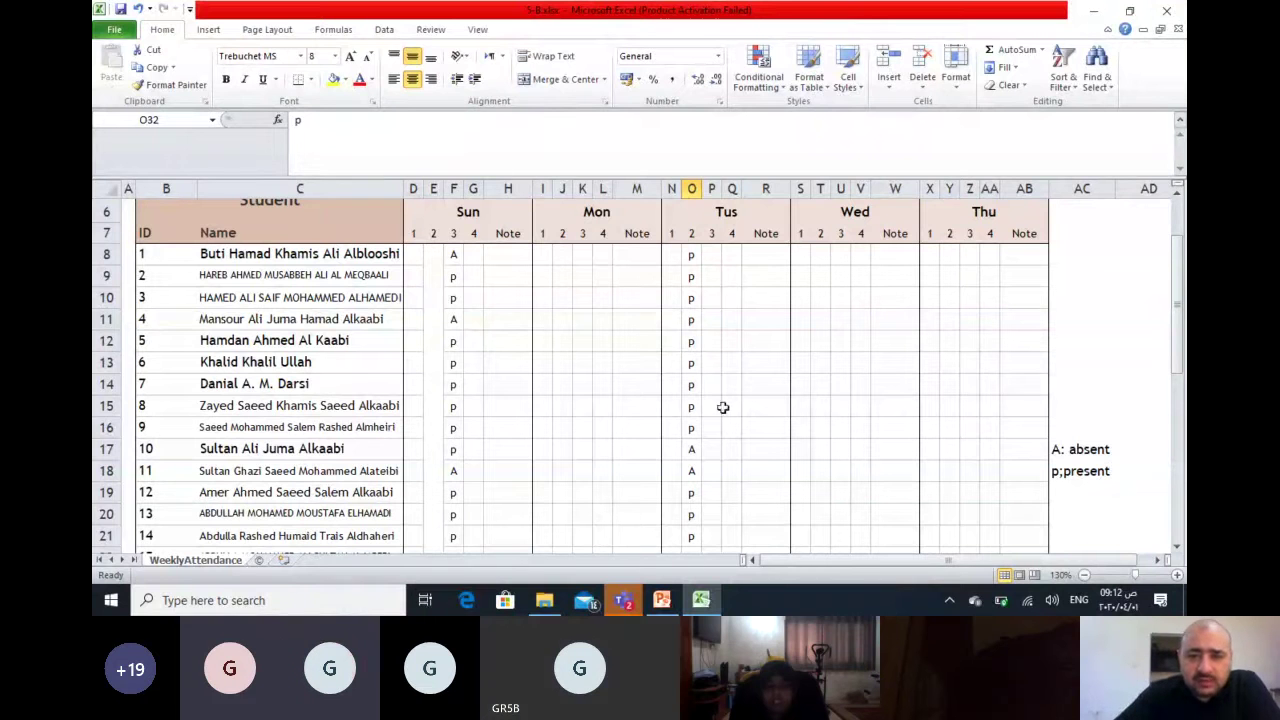
left_click(800, 257)
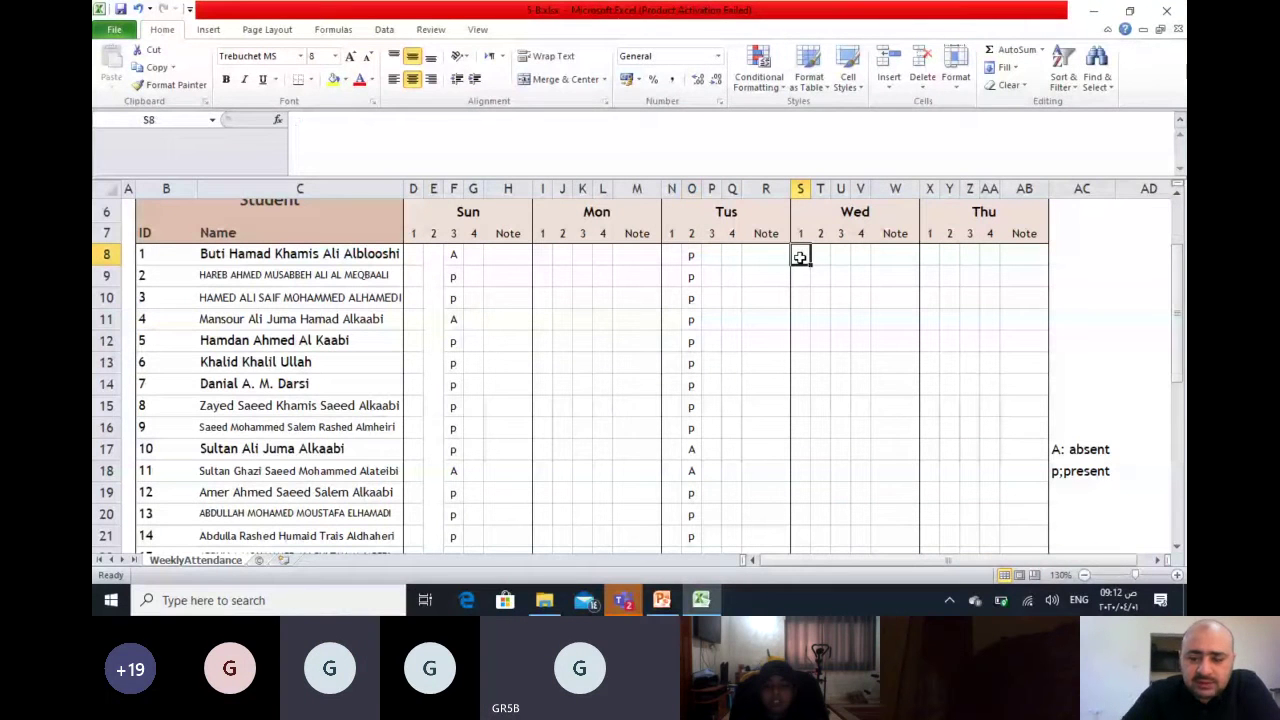
type("p")
left_click(800, 274)
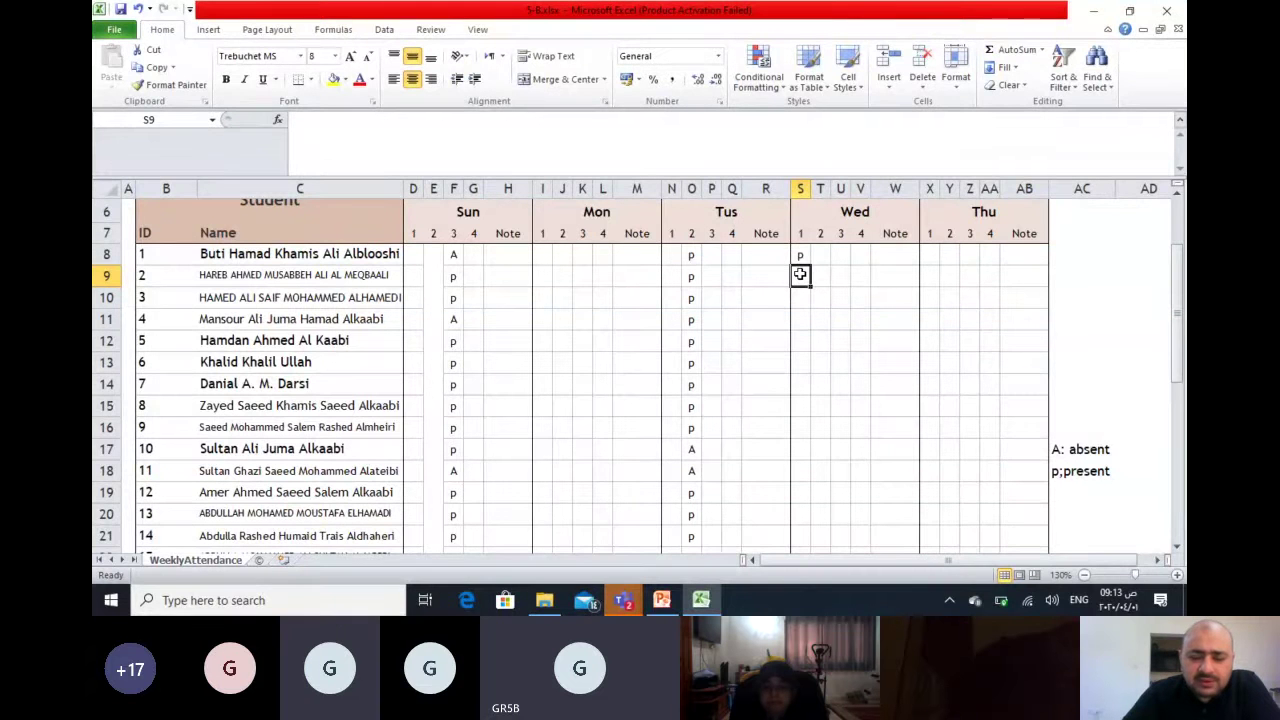
type("A")
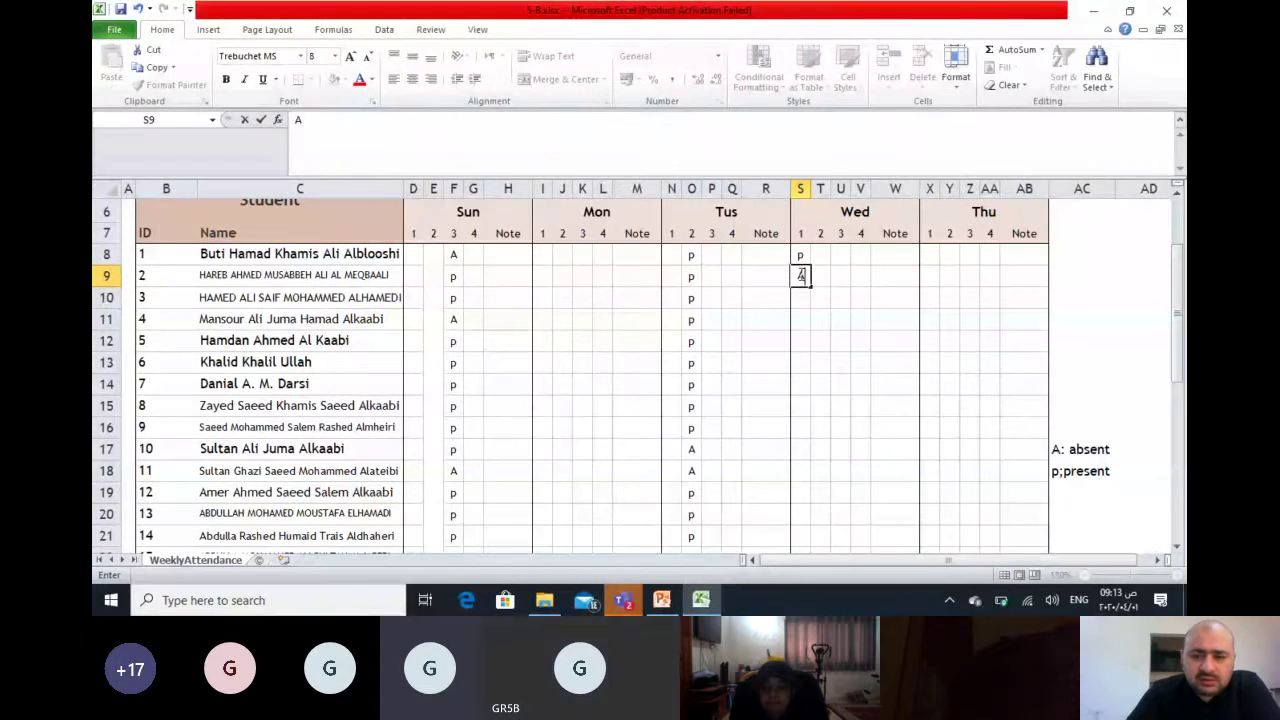
Mark student ID 3 as p and student ID 4 as A for Wednesday period 1
left_click(804, 298)
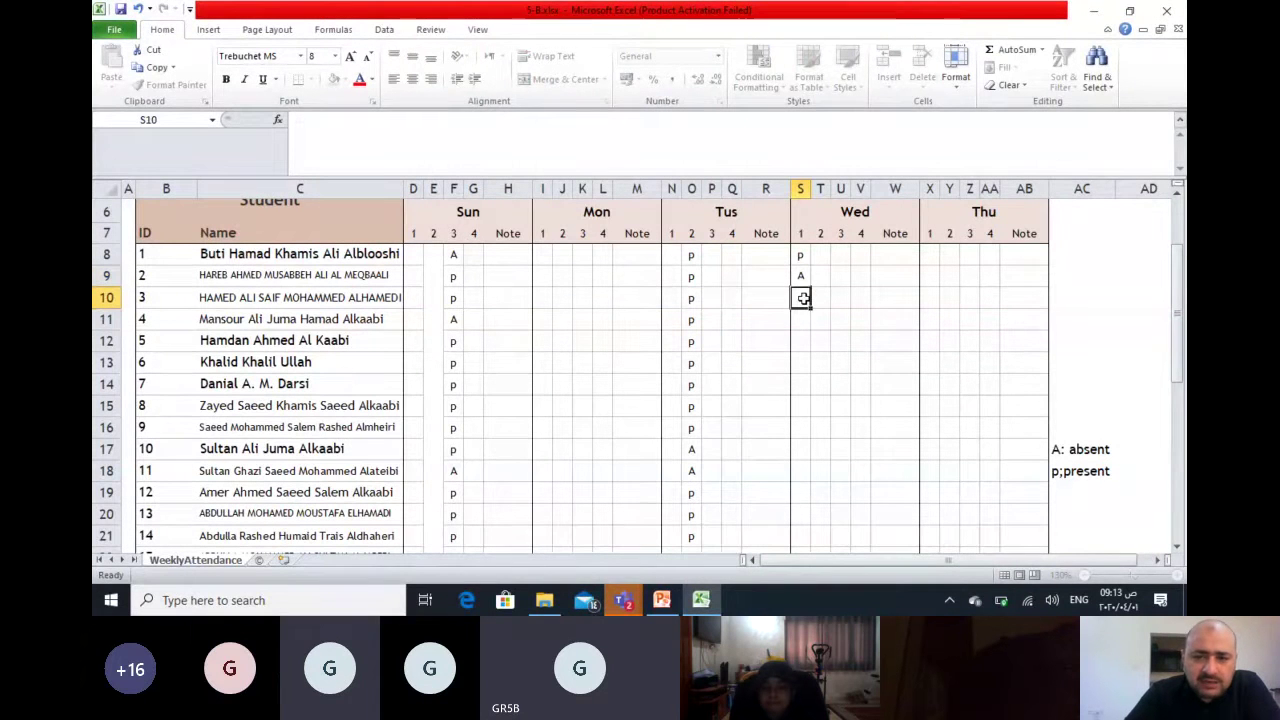
type("p")
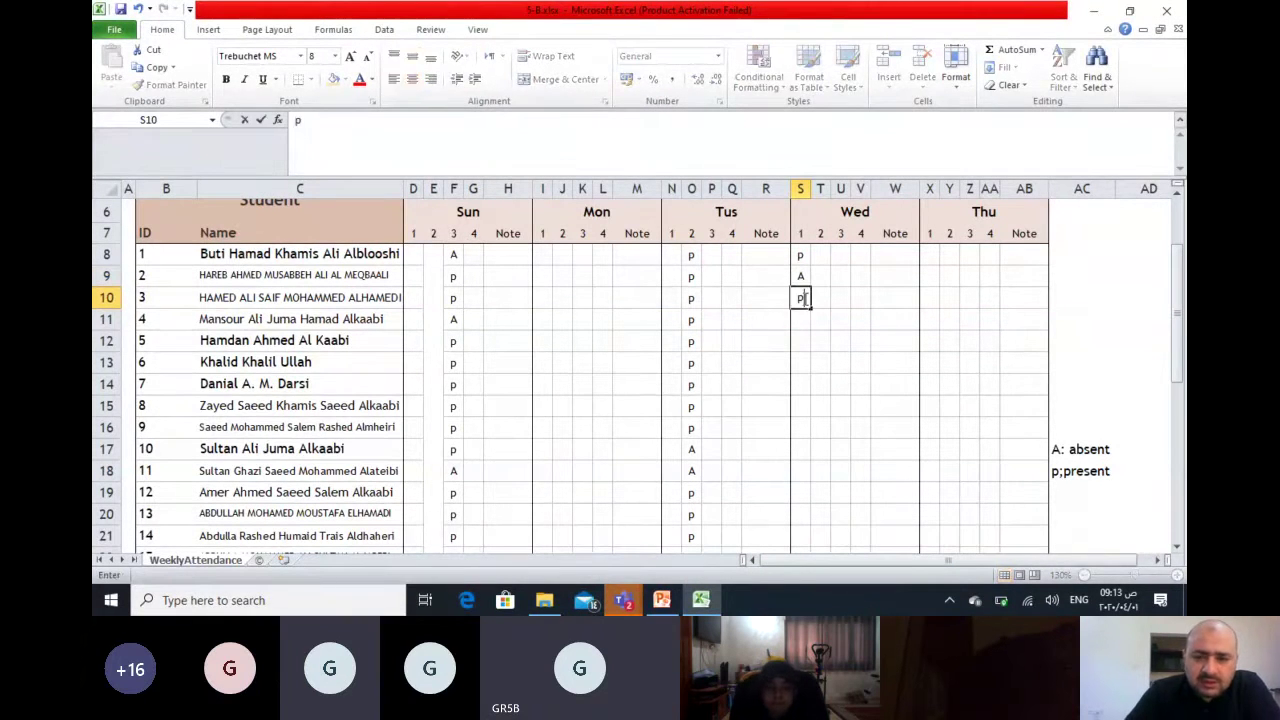
left_click(804, 318)
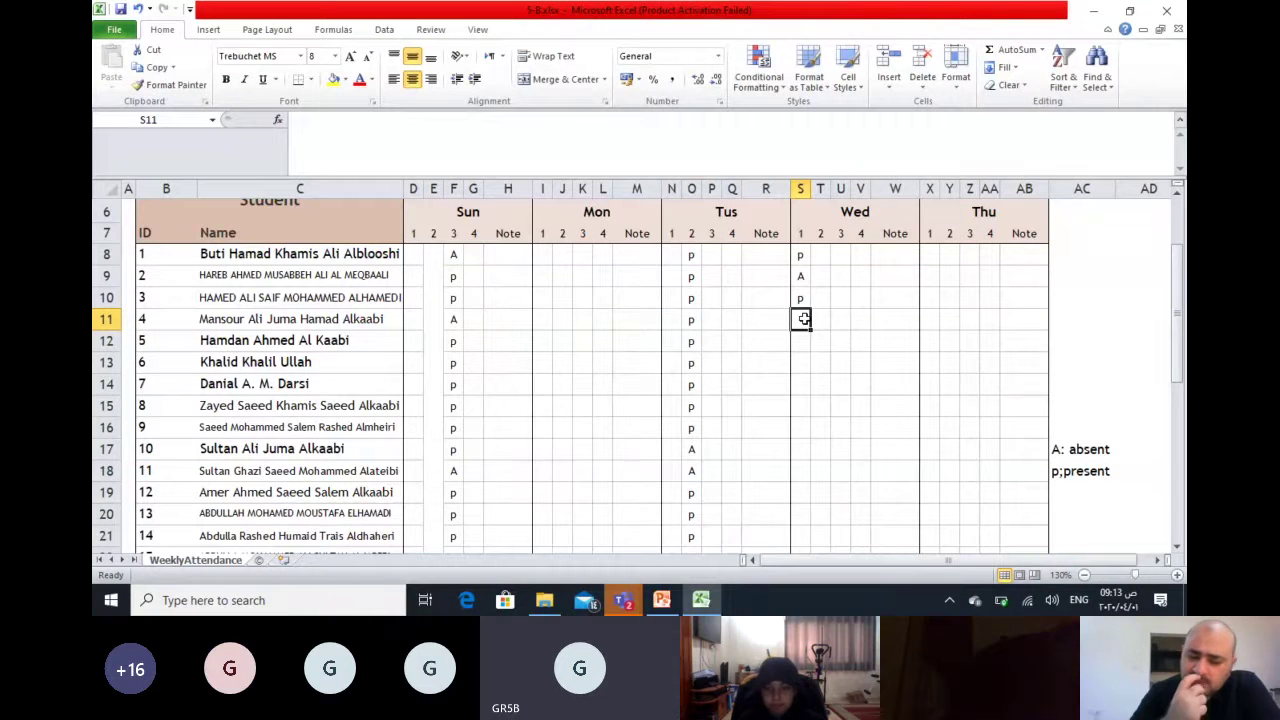
type("A")
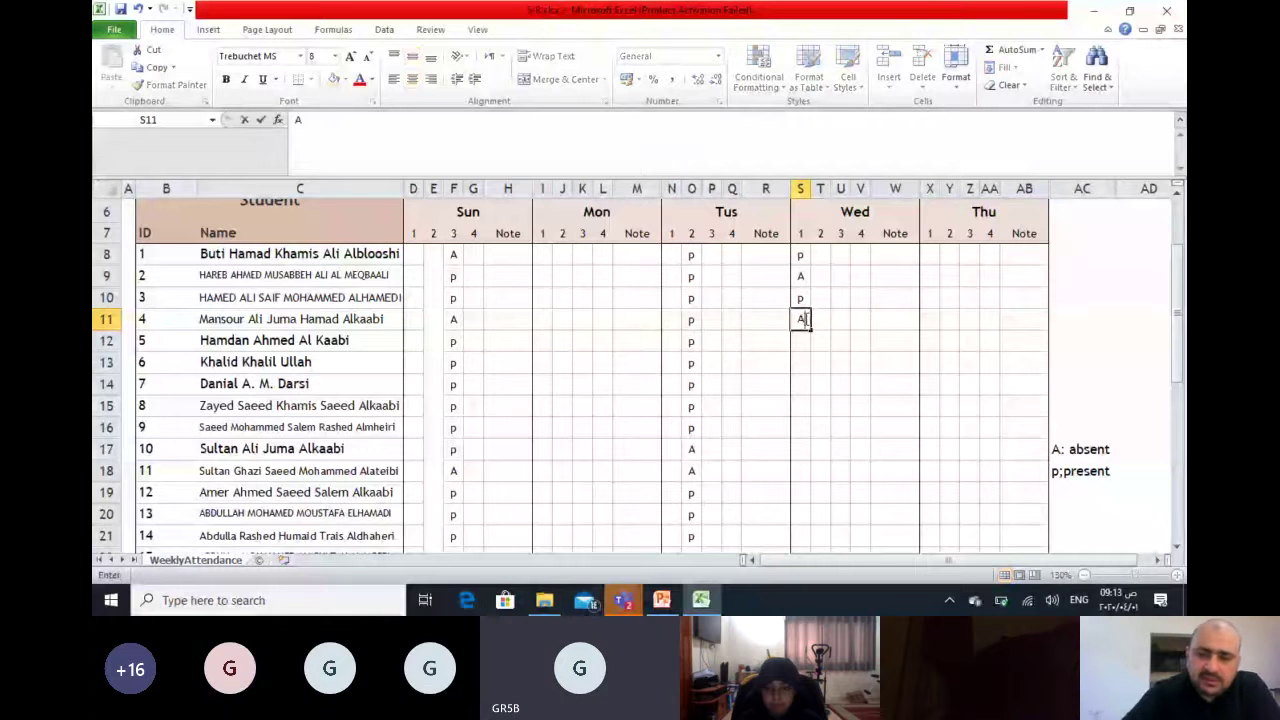
Mark student IDs 5 to 8 as p in the Wednesday period 1 column
left_click(804, 340)
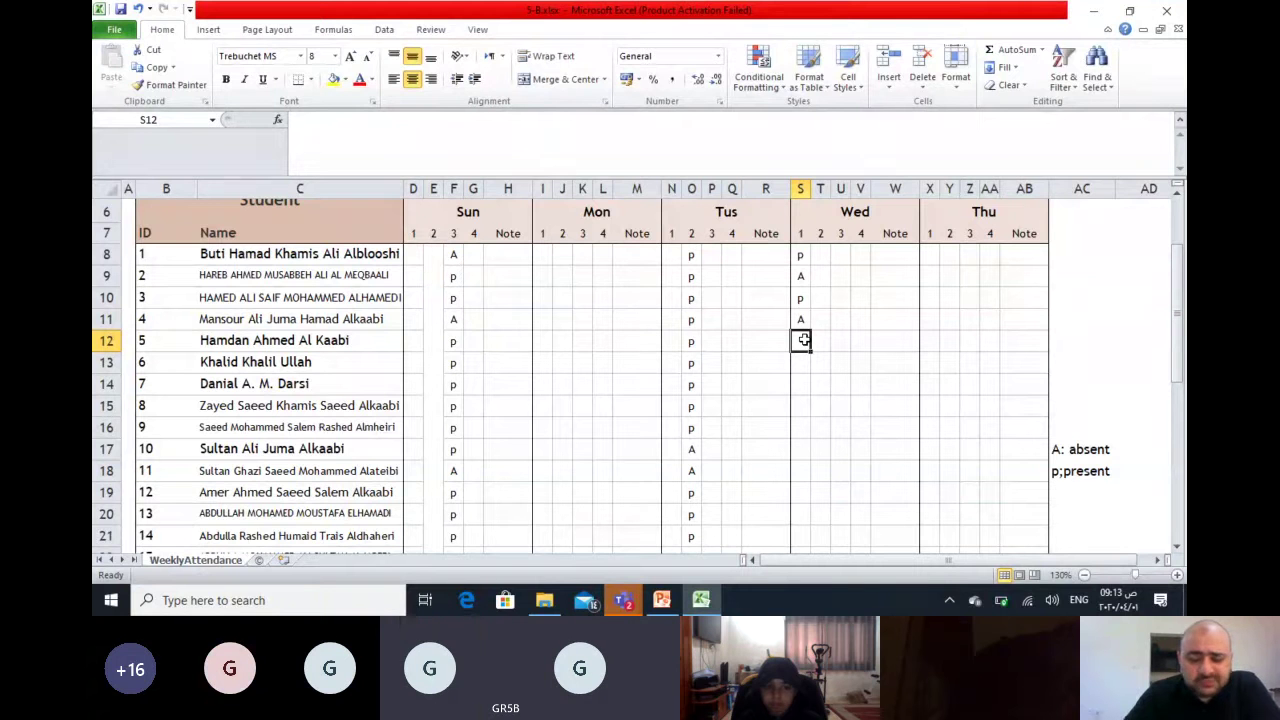
type("p")
left_click(804, 364)
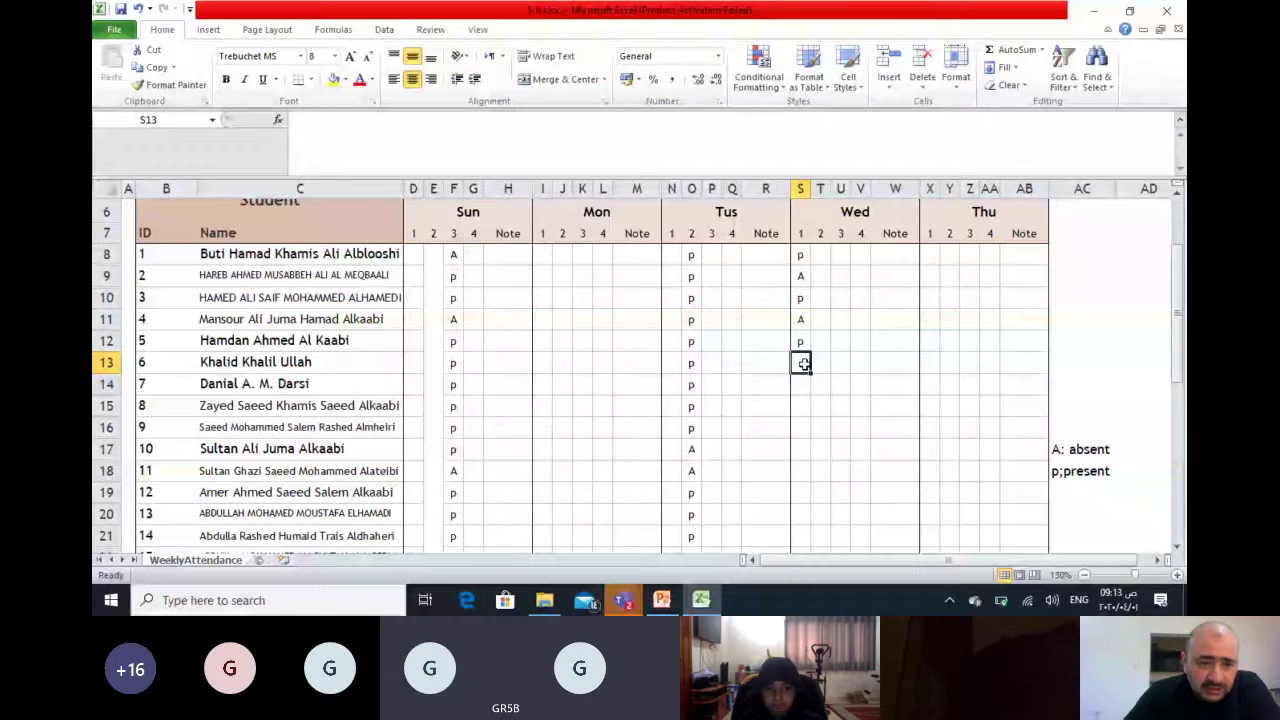
type("p")
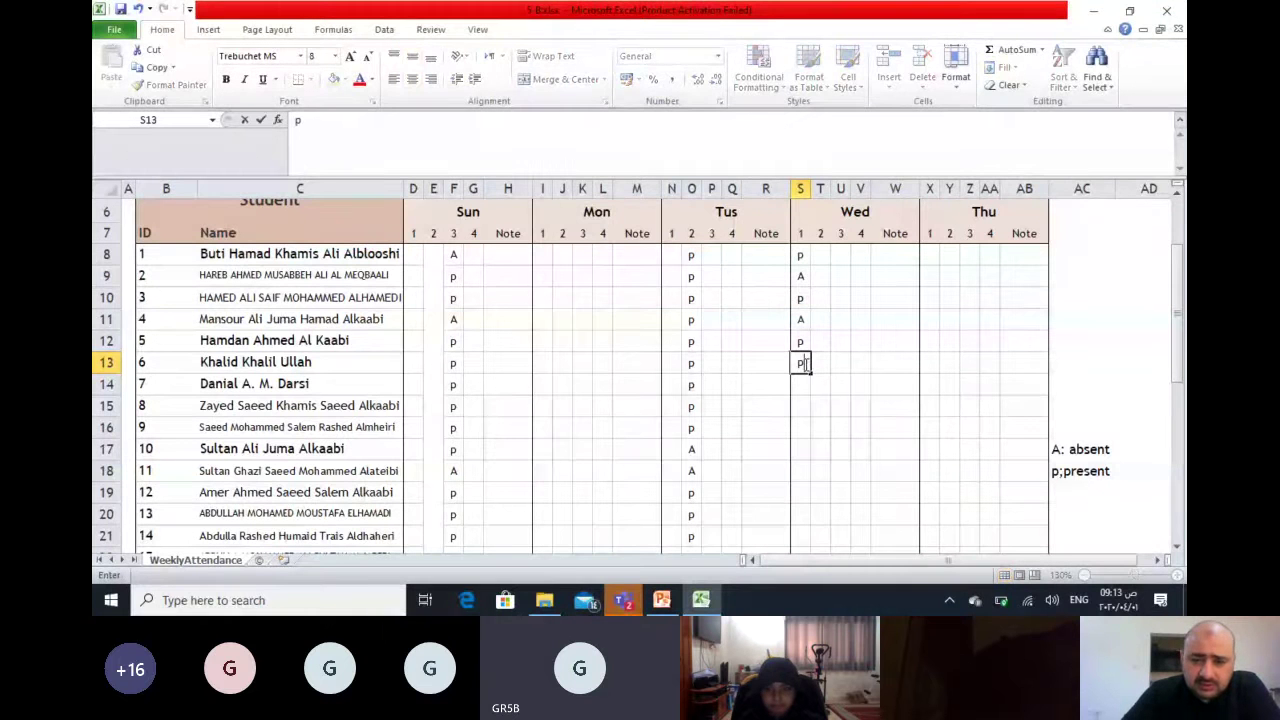
left_click(804, 386)
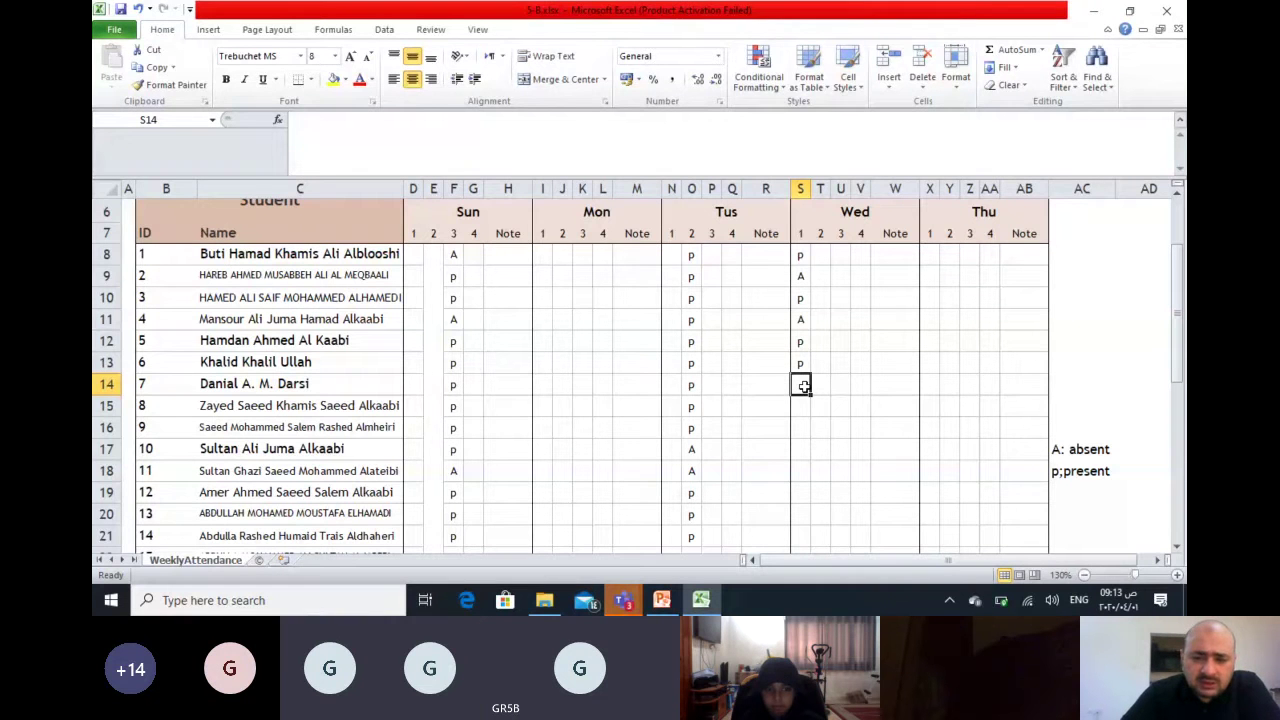
type("p")
left_click(802, 408)
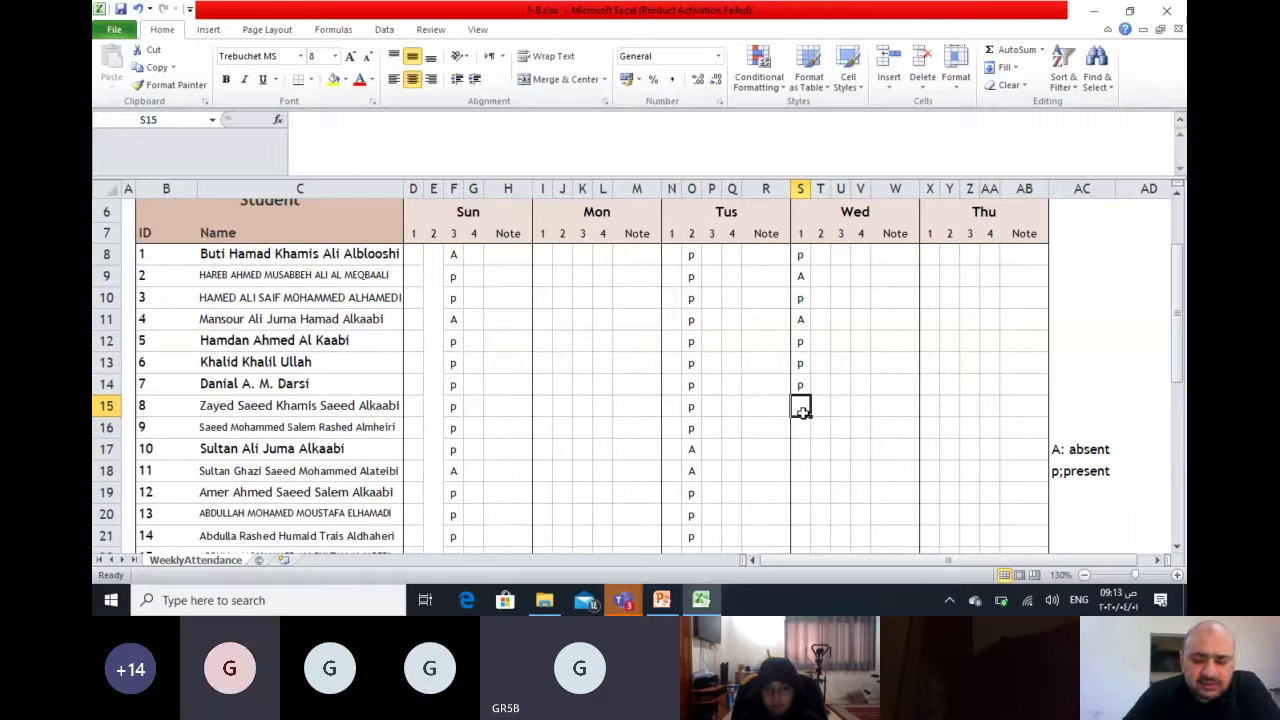
type("p")
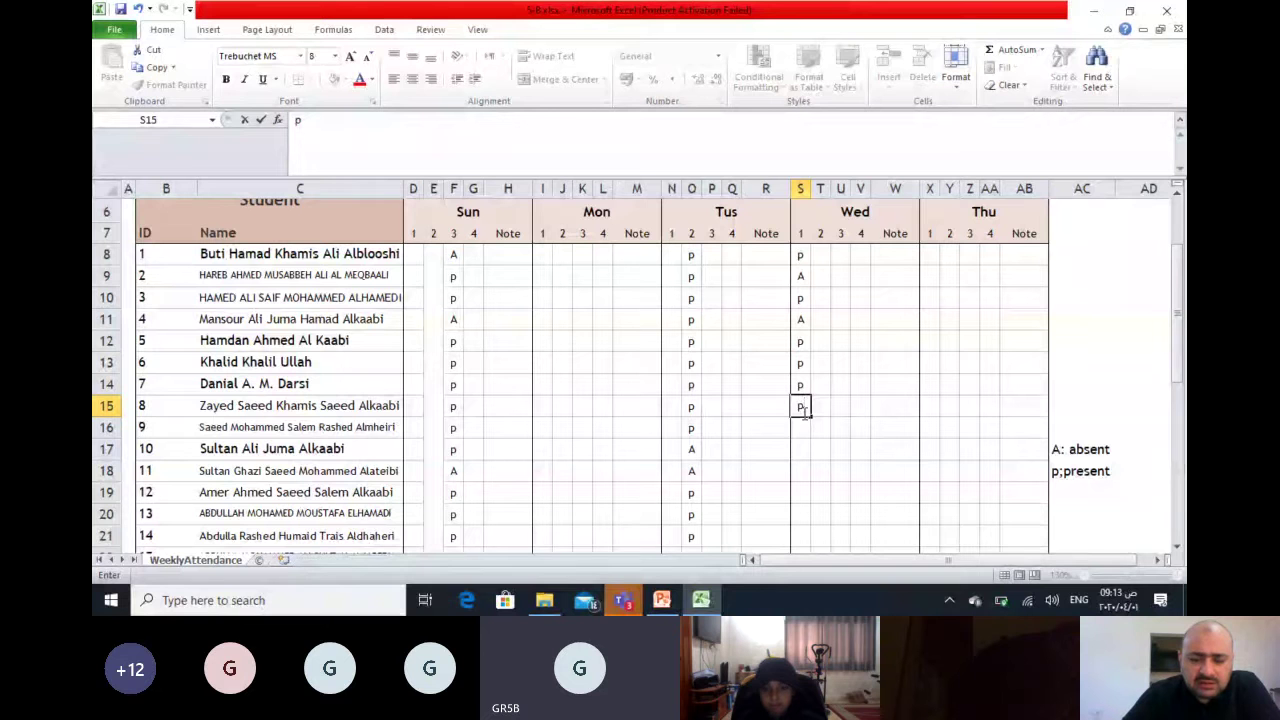
Mark student IDs 9 to 11 as A in the Wednesday period 1 column
left_click(803, 430)
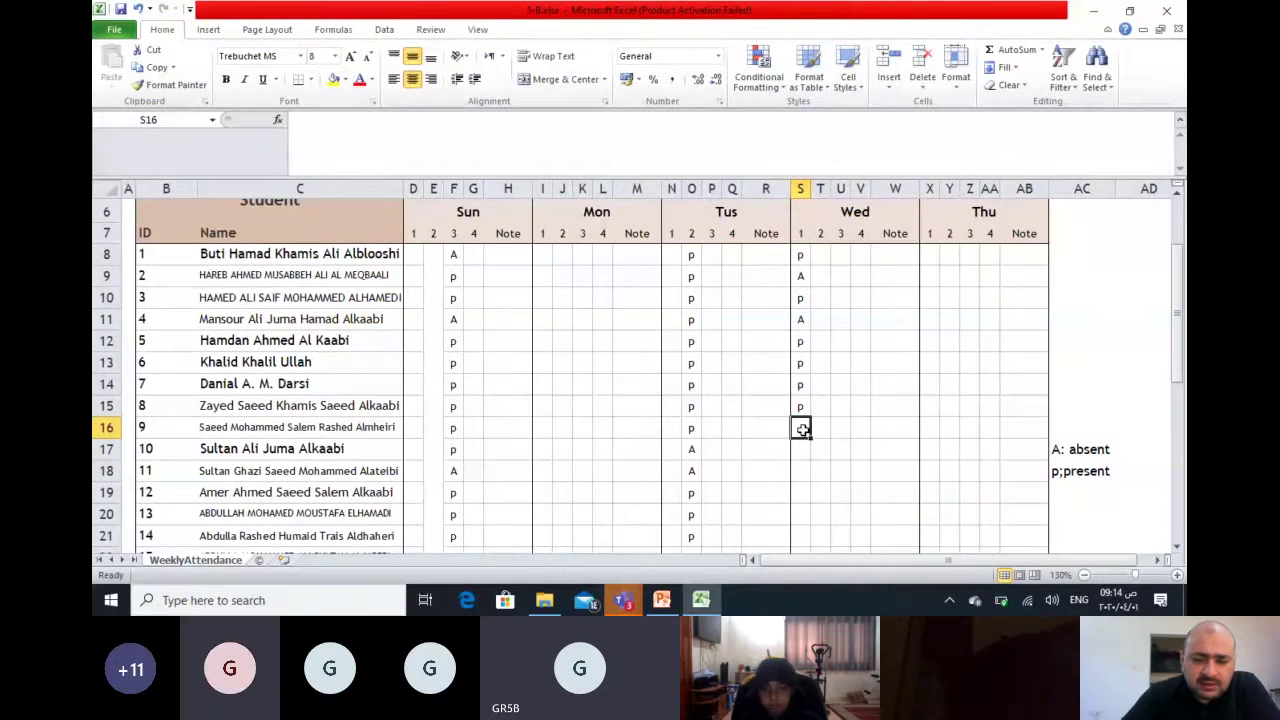
type("A")
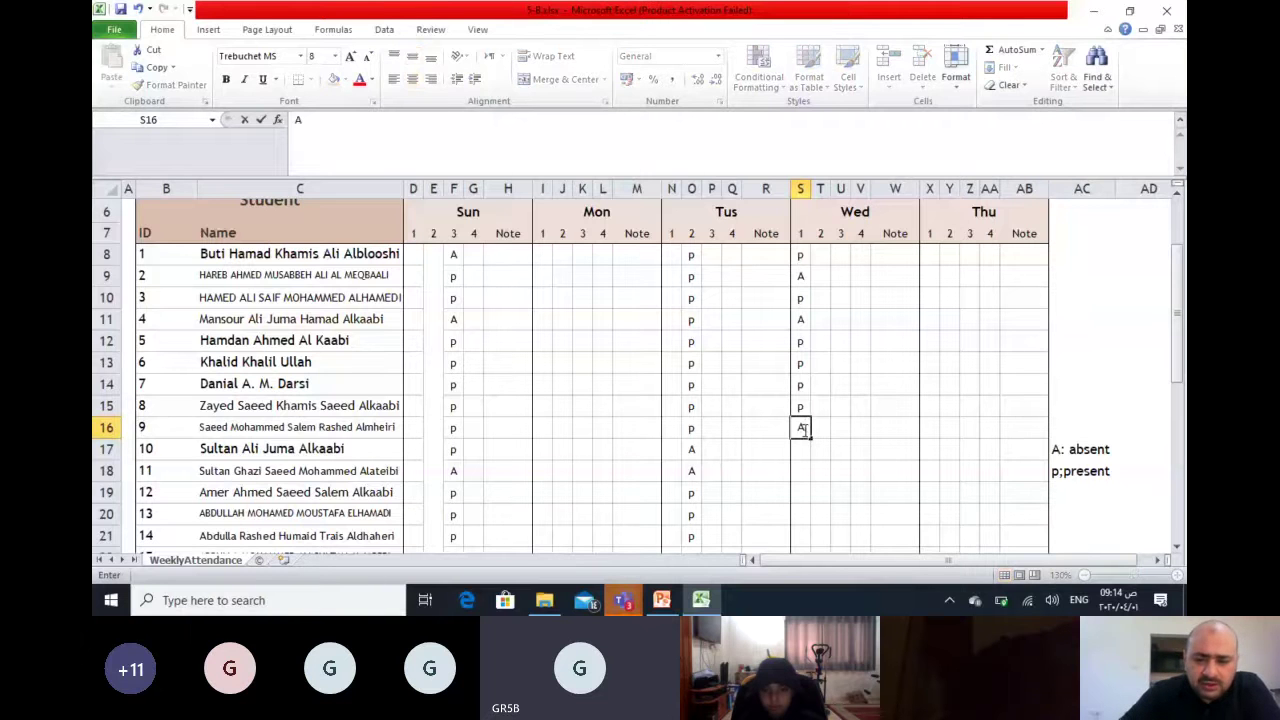
left_click(803, 449)
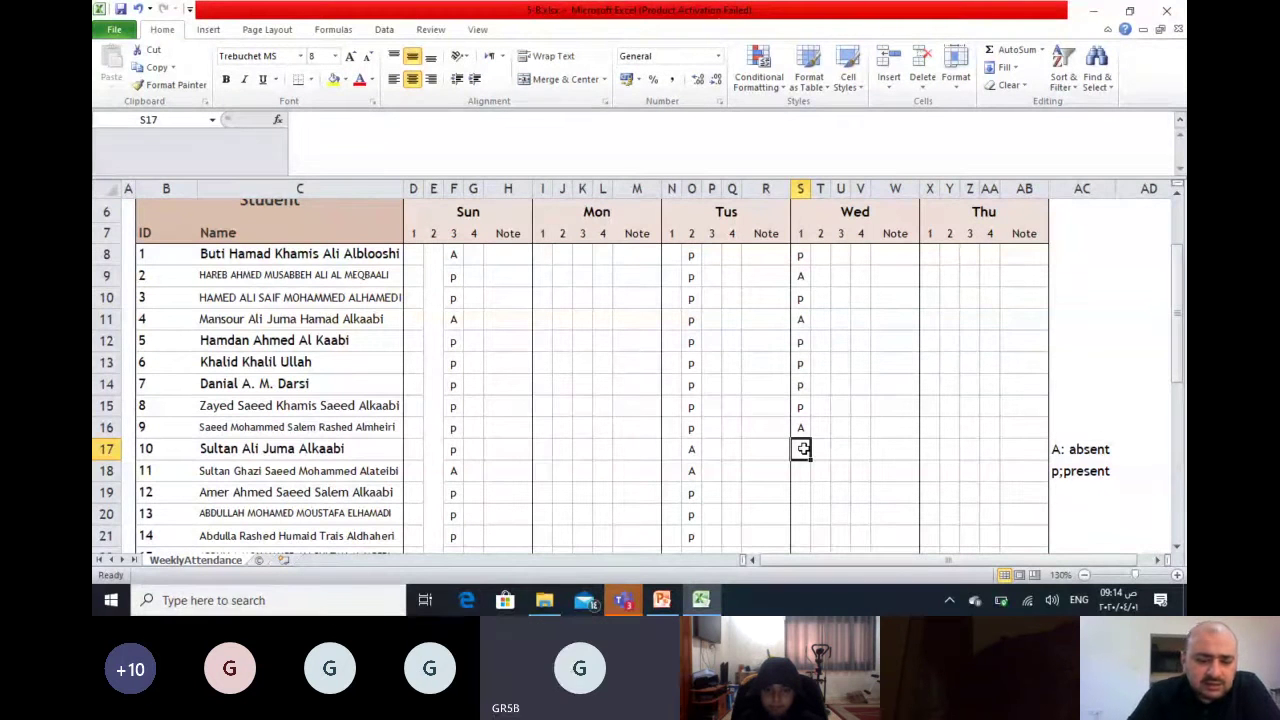
type("A")
key("Return")
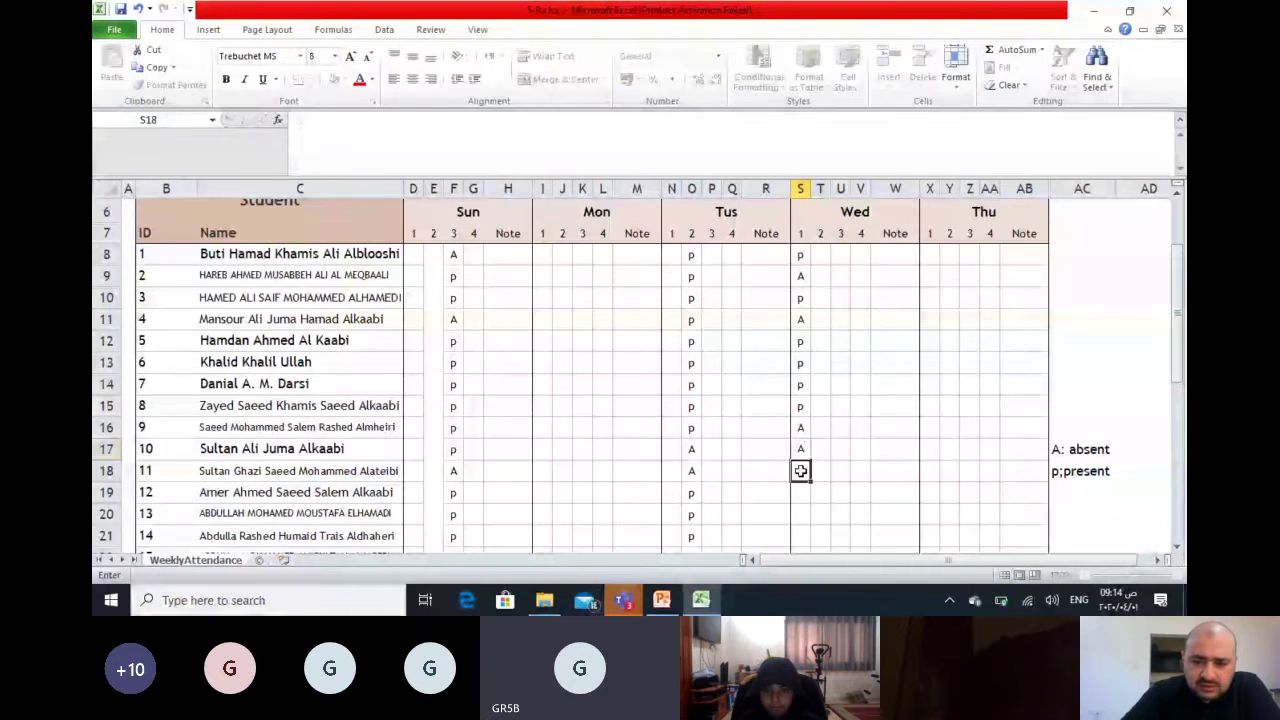
scroll(800, 465, "down", 2)
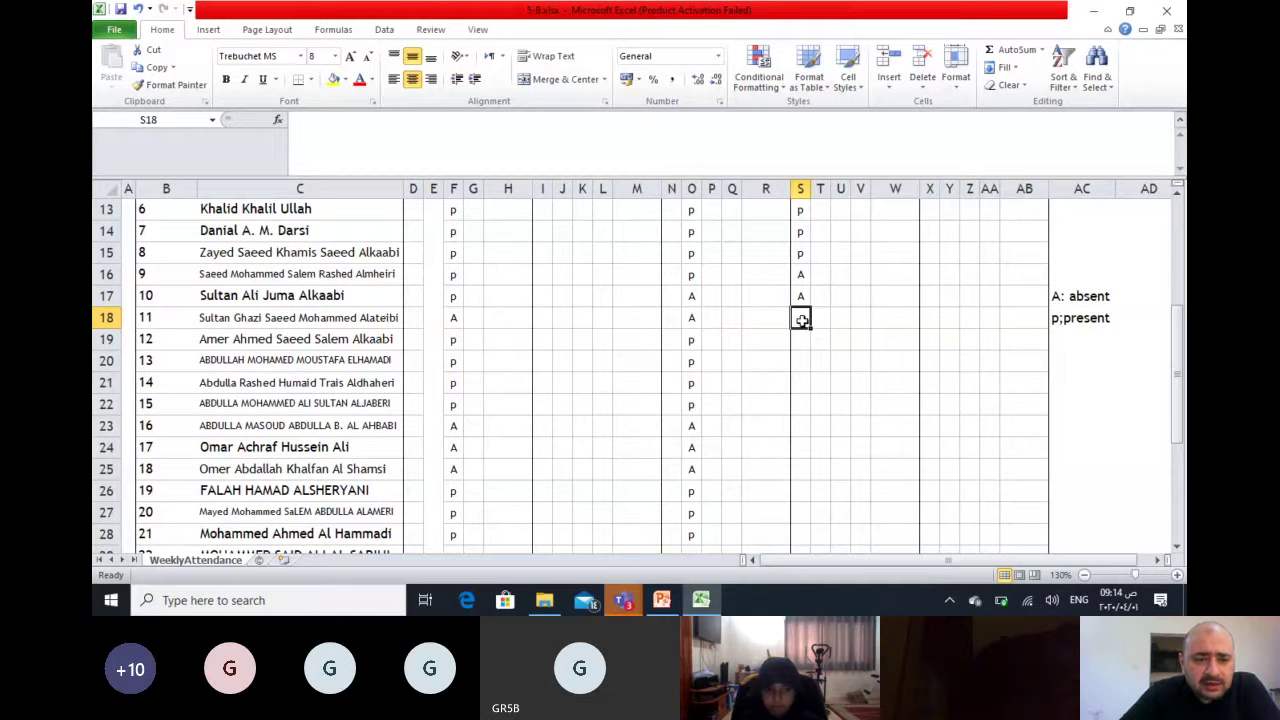
type("A")
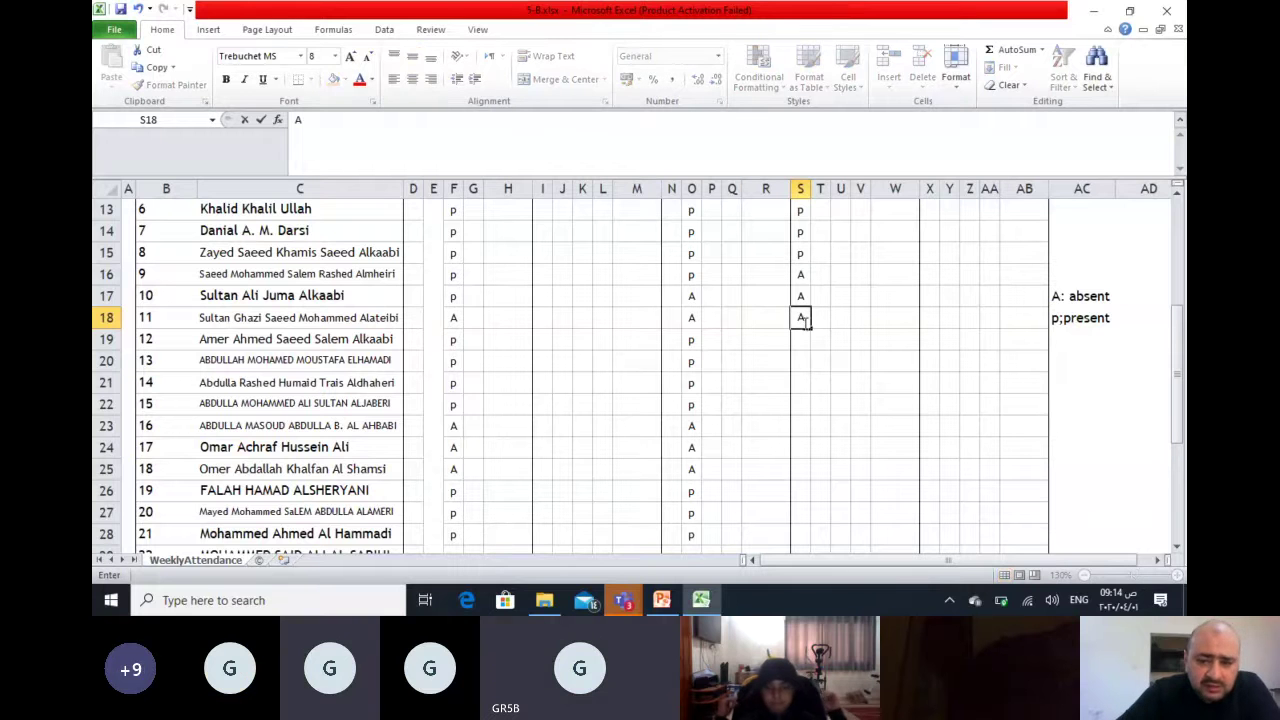
Mark student IDs 12 to 15 as p in the Wednesday period 1 column of the 5-B sheet
left_click(803, 341)
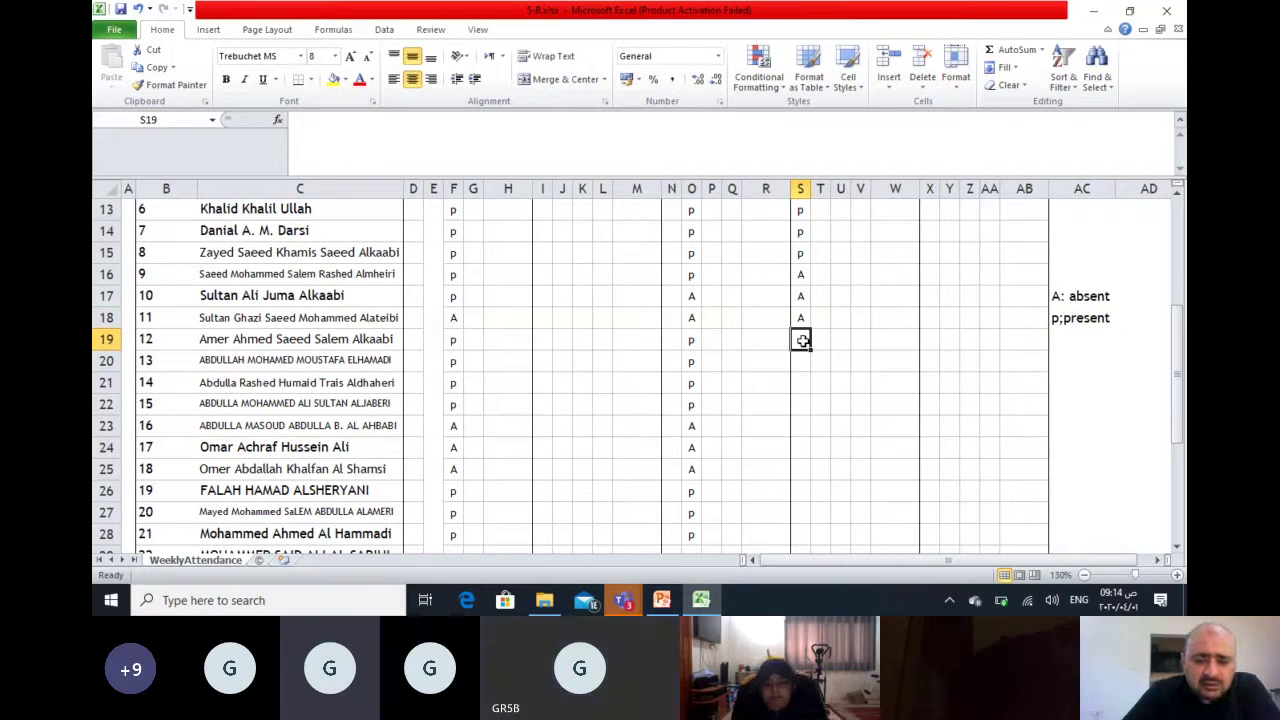
type("p")
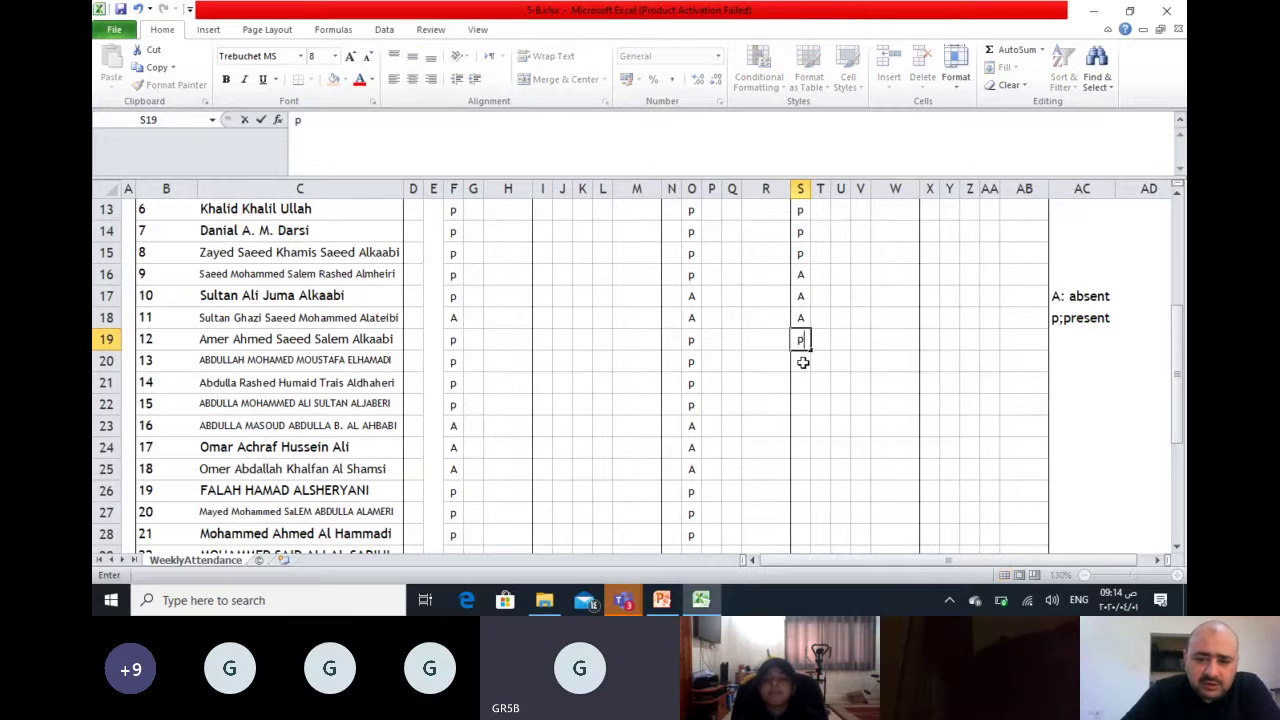
left_click(803, 362)
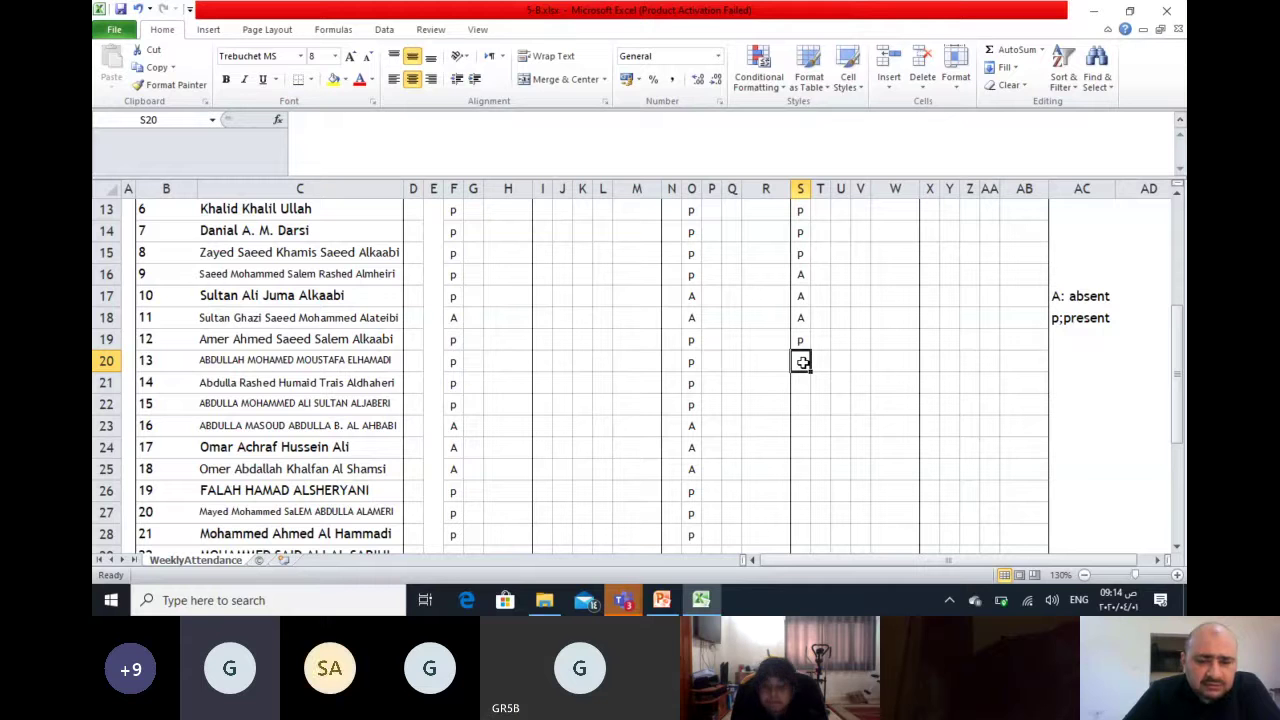
type("p")
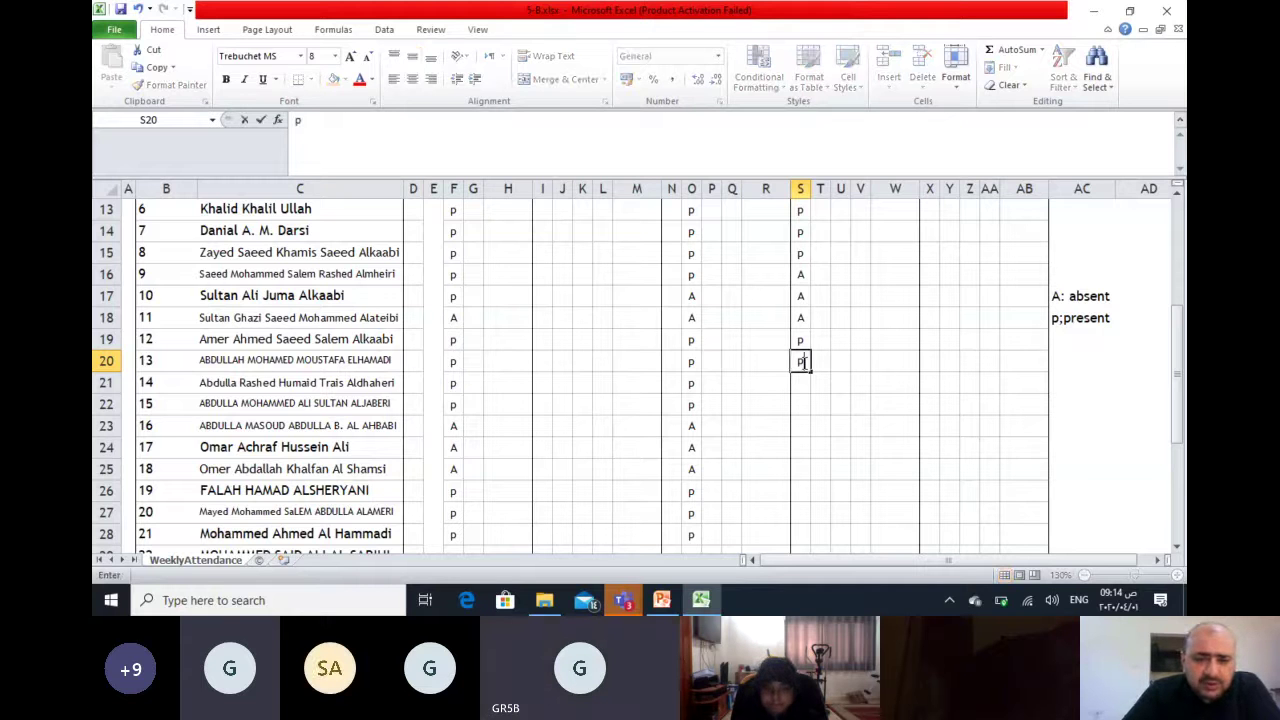
key("Return")
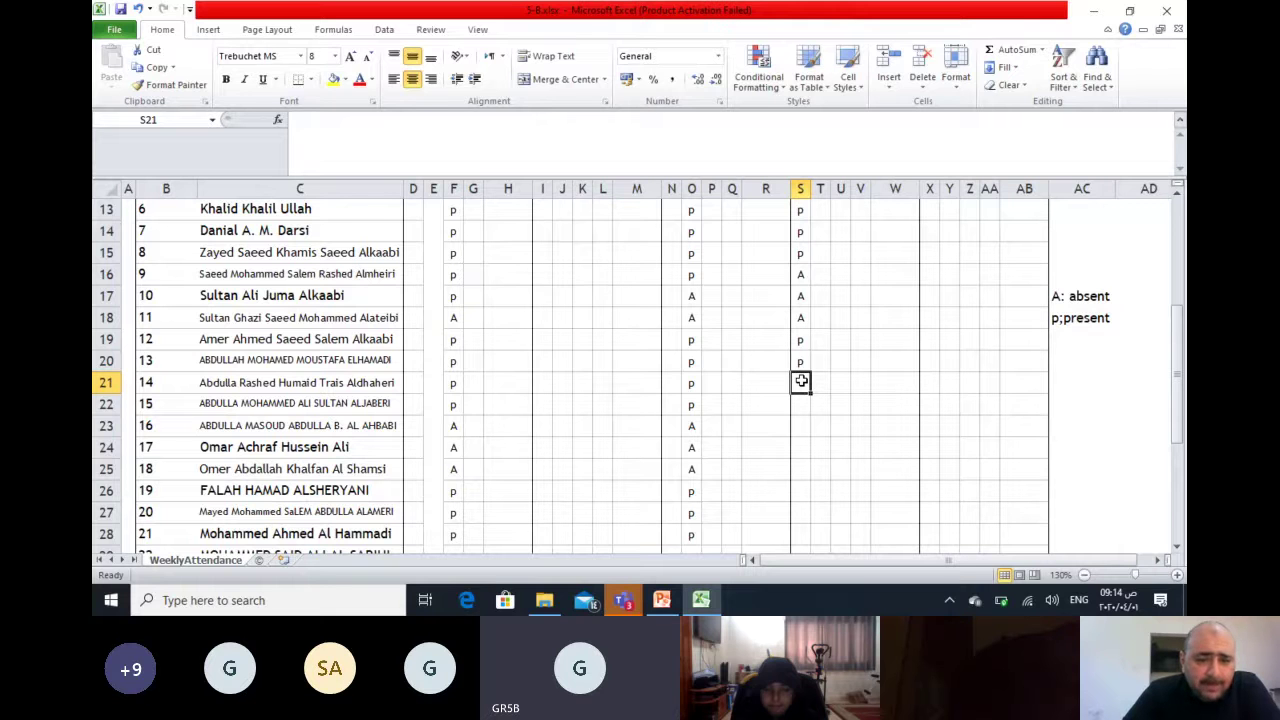
type("p")
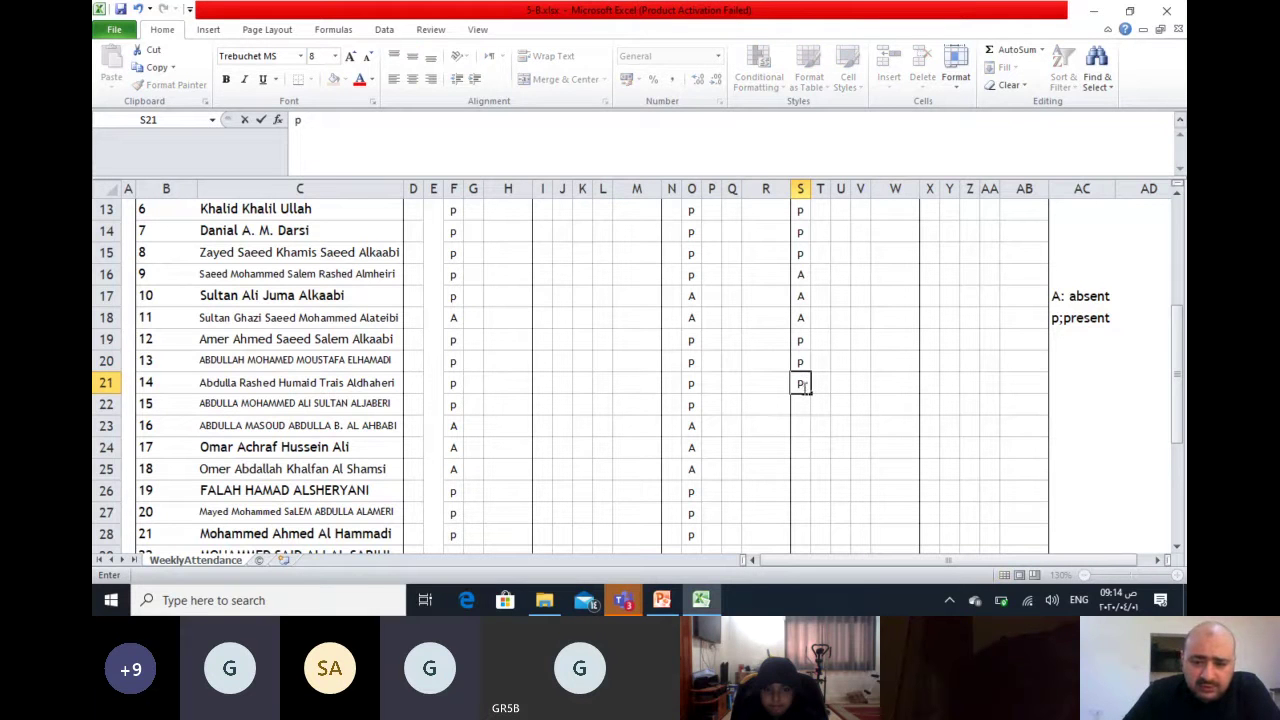
key("Return")
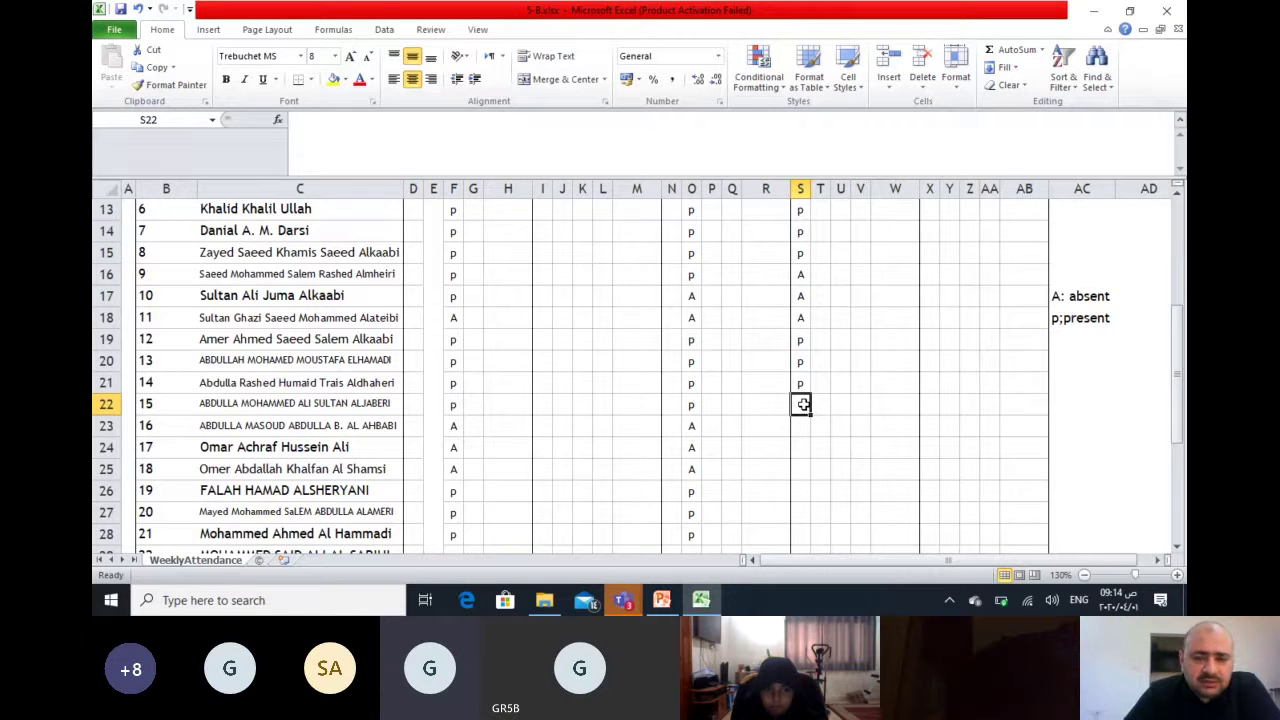
type("p")
Mark student IDs 16 to 18 as A in the Wednesday period 1 column
left_click(803, 422)
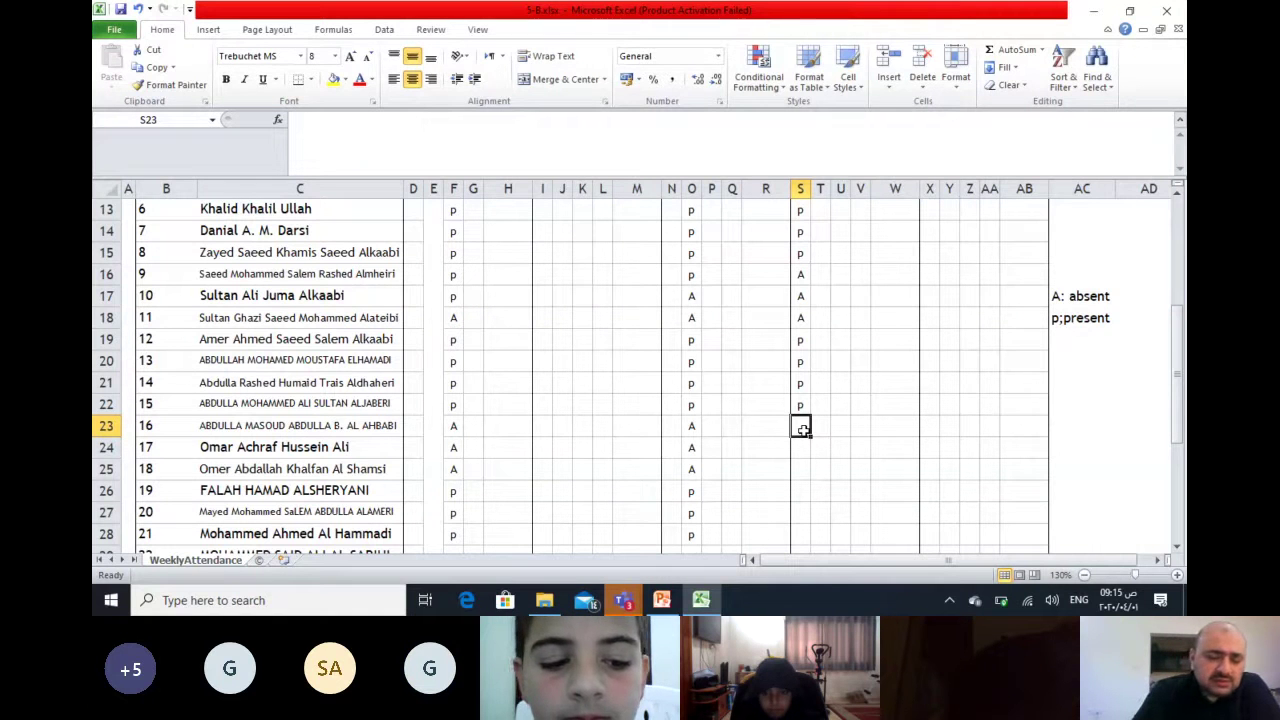
type("A")
left_click(803, 450)
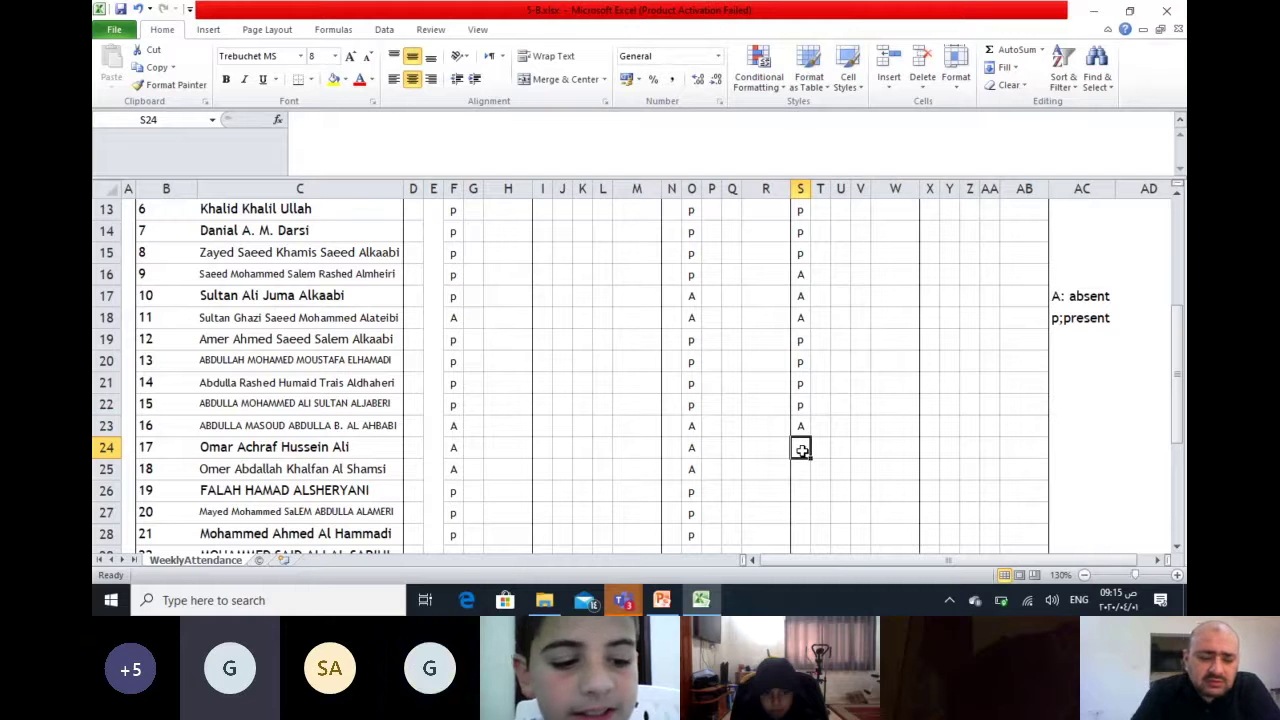
type("A")
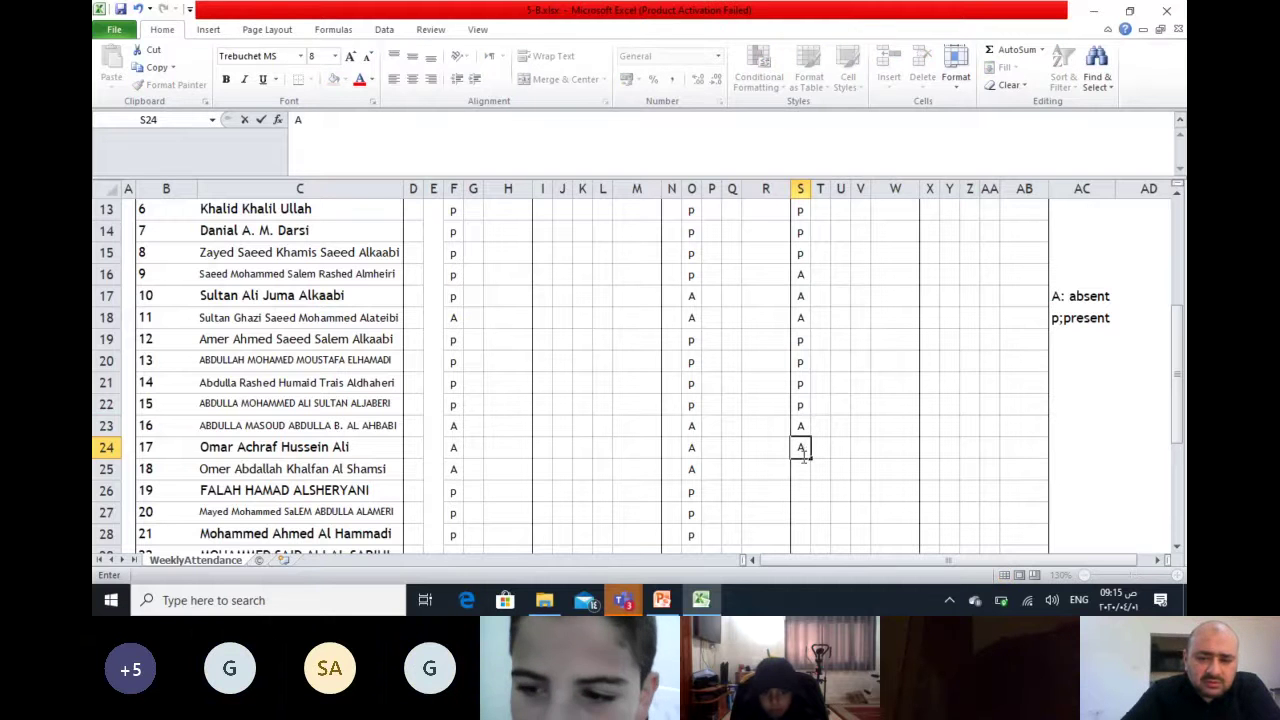
left_click(802, 469)
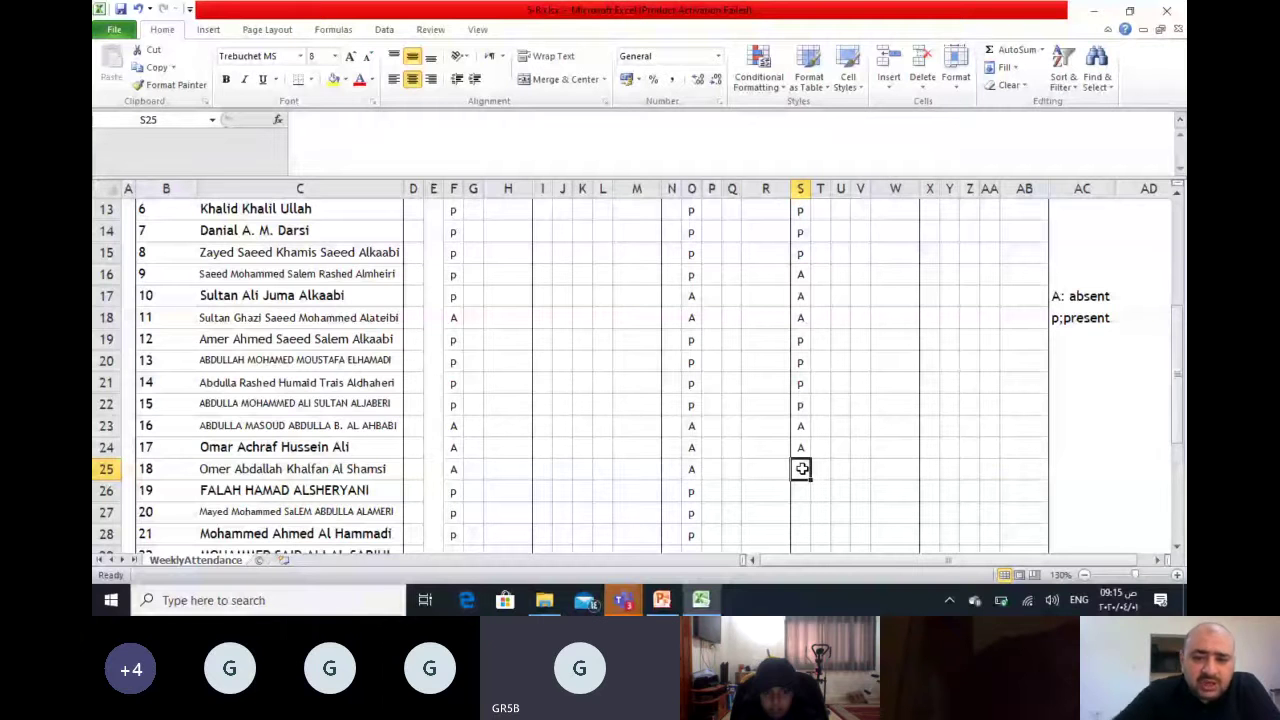
scroll(802, 469, "down", 2)
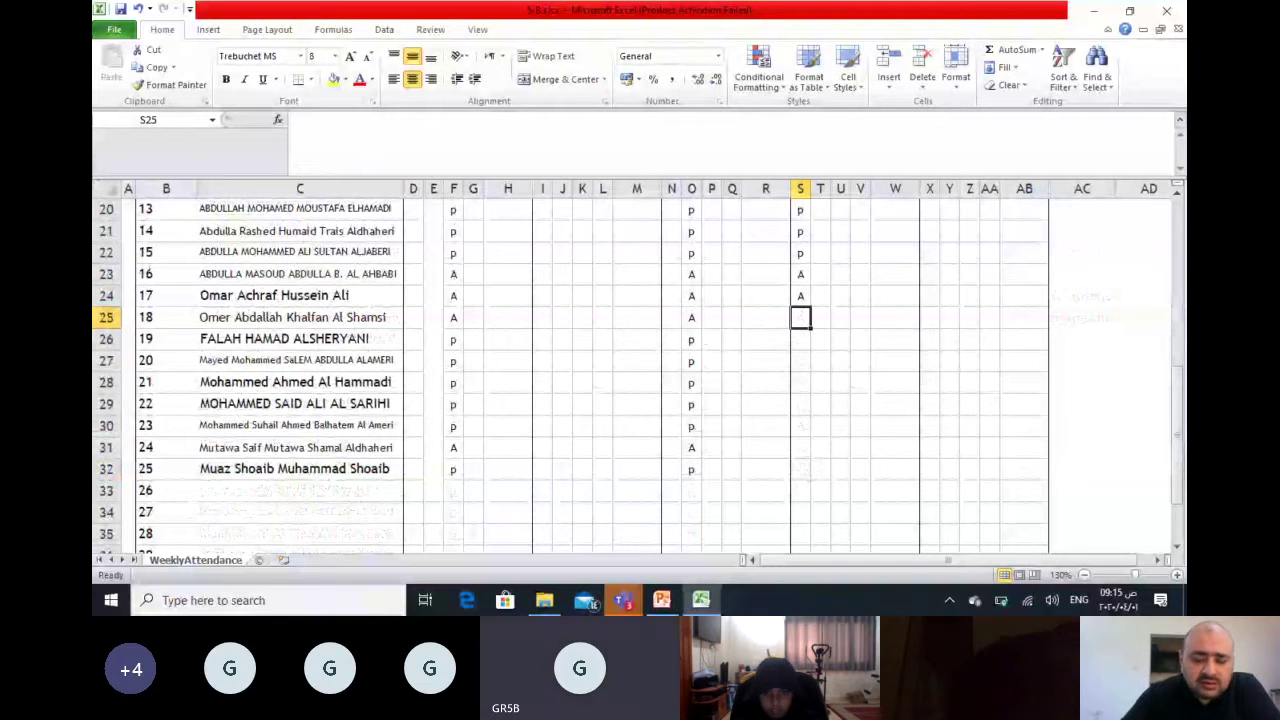
type("A")
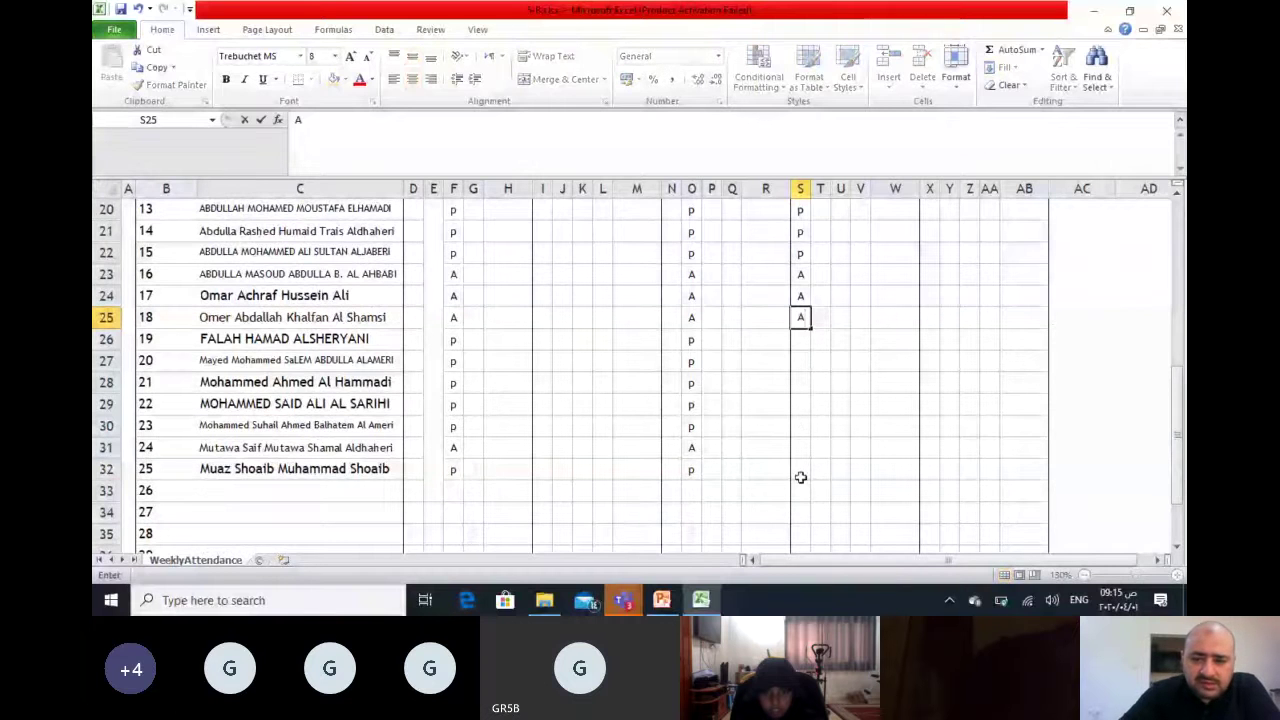
Mark student IDs 19 and 20 as p and student ID 21 as A for Wednesday period 1
left_click(803, 341)
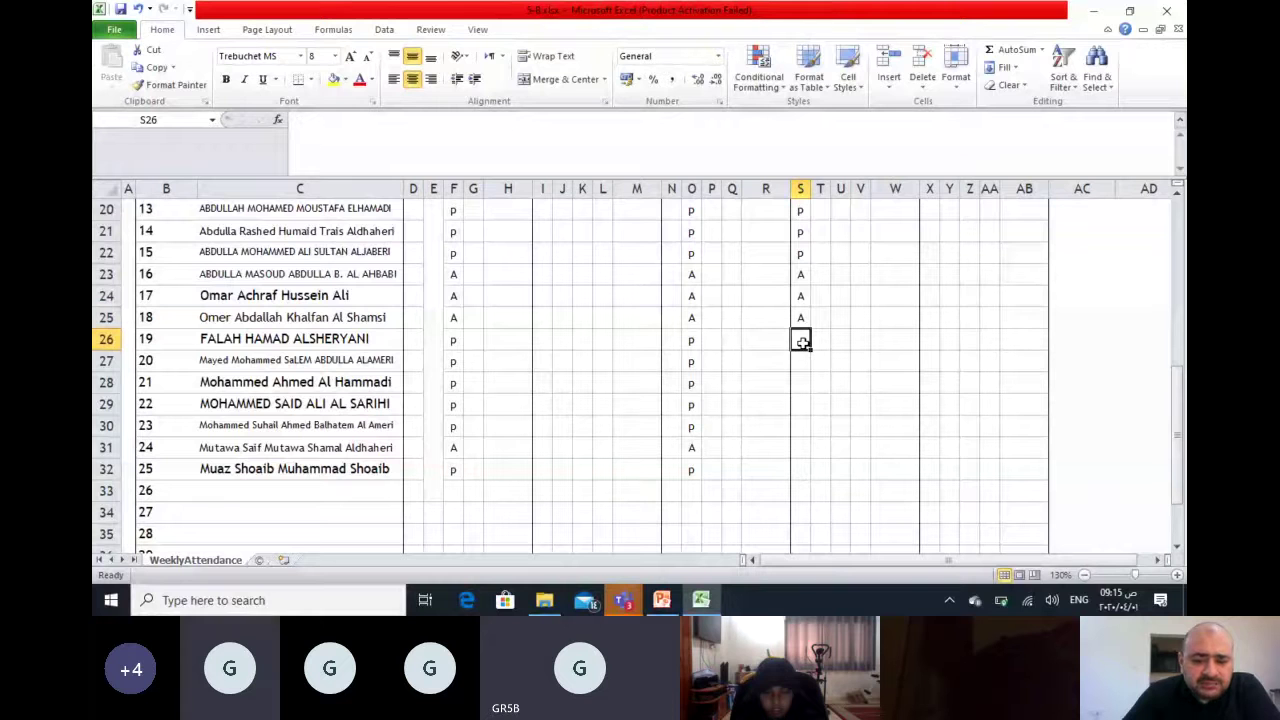
type("p")
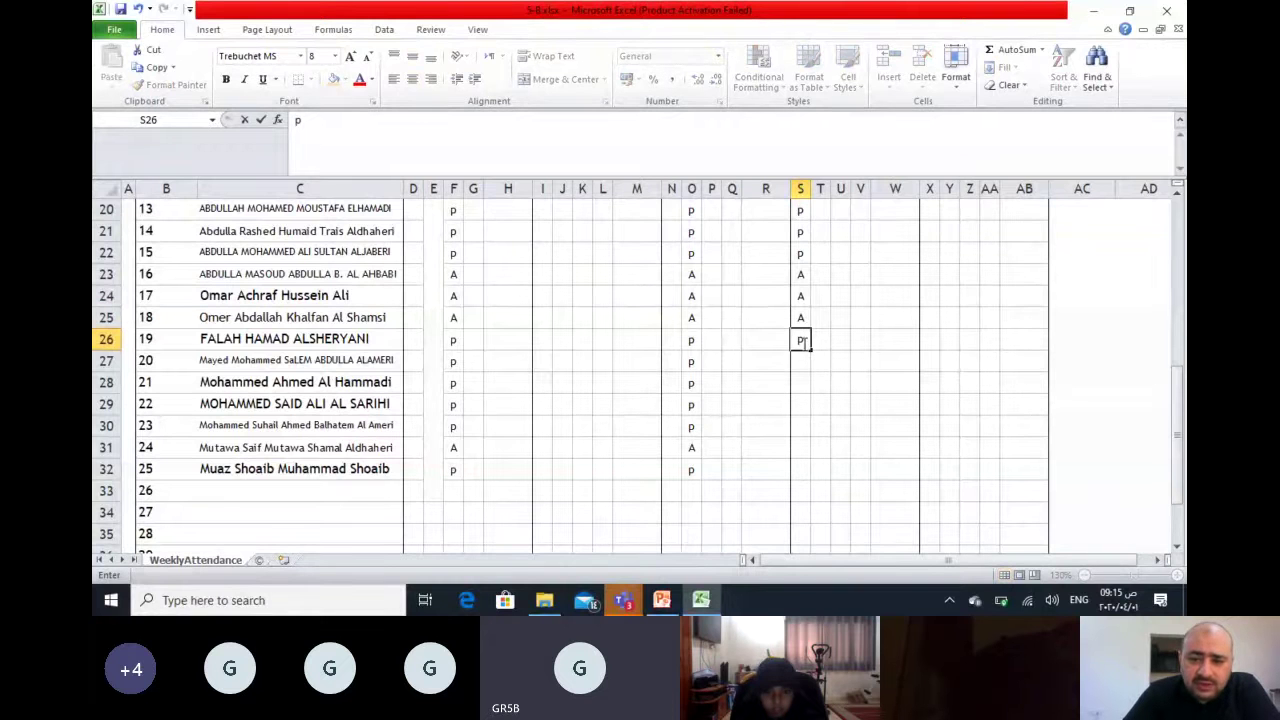
left_click(803, 359)
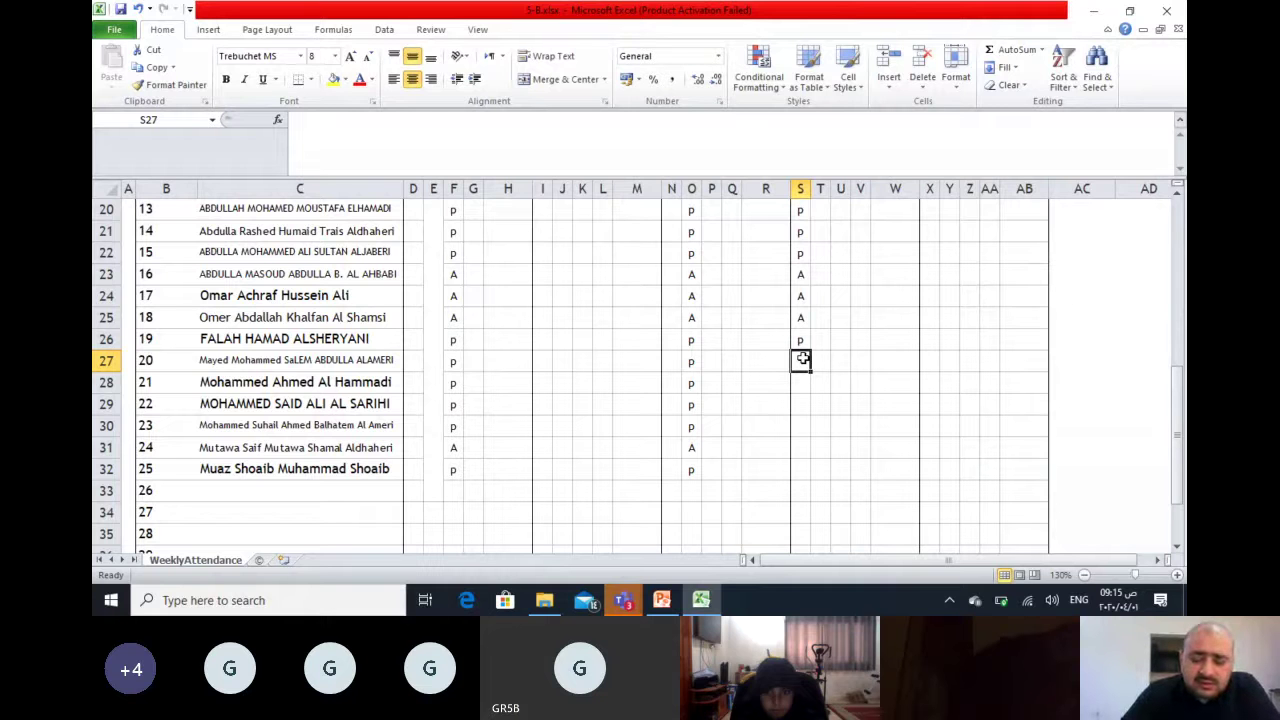
type("p")
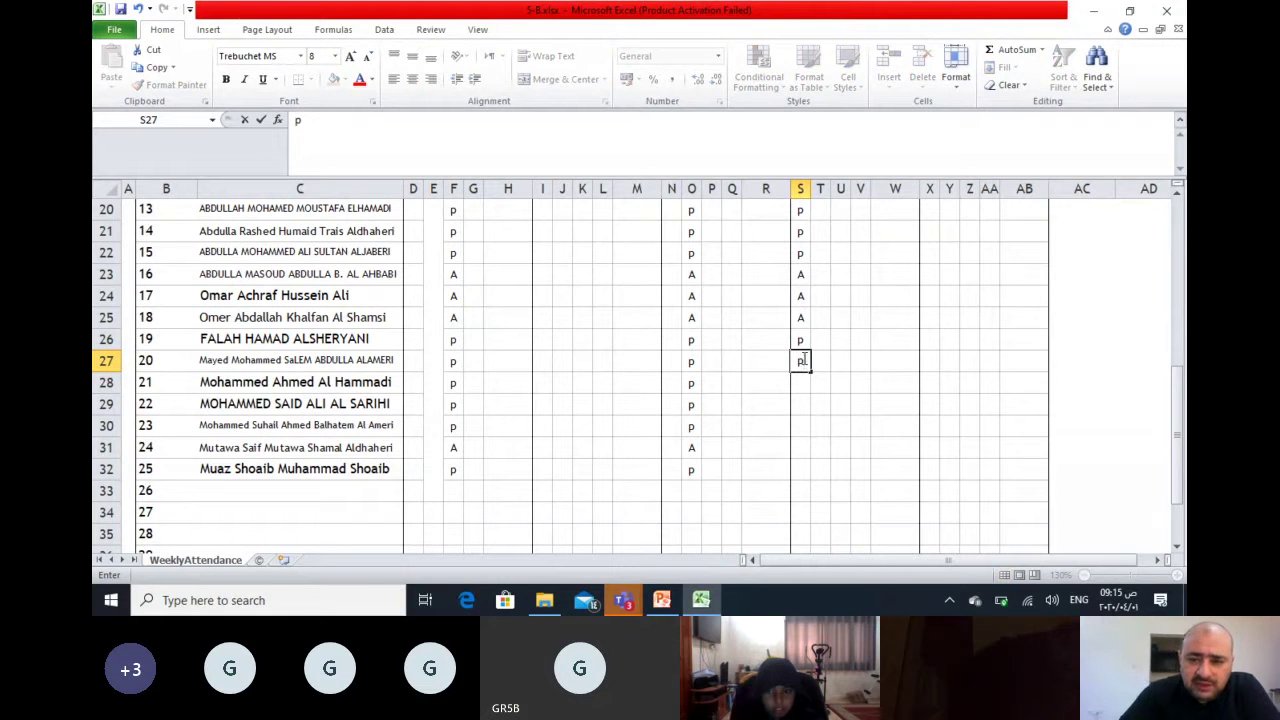
left_click(801, 381)
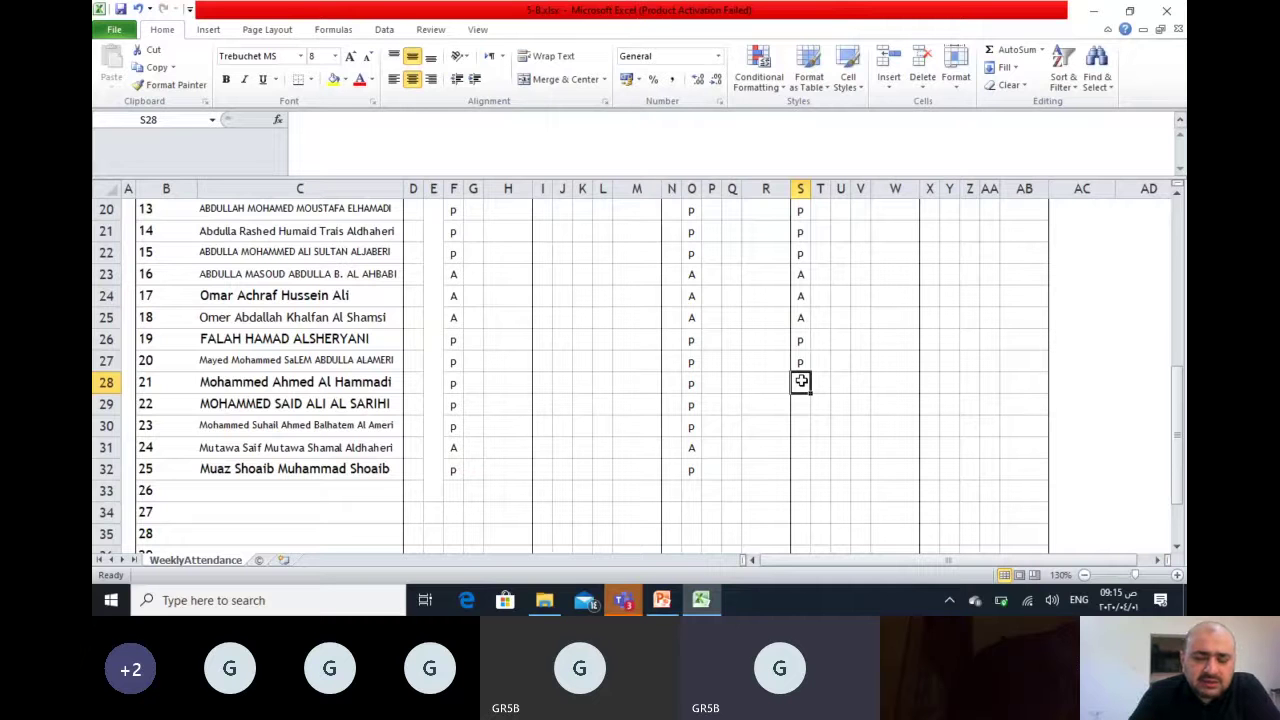
type("A")
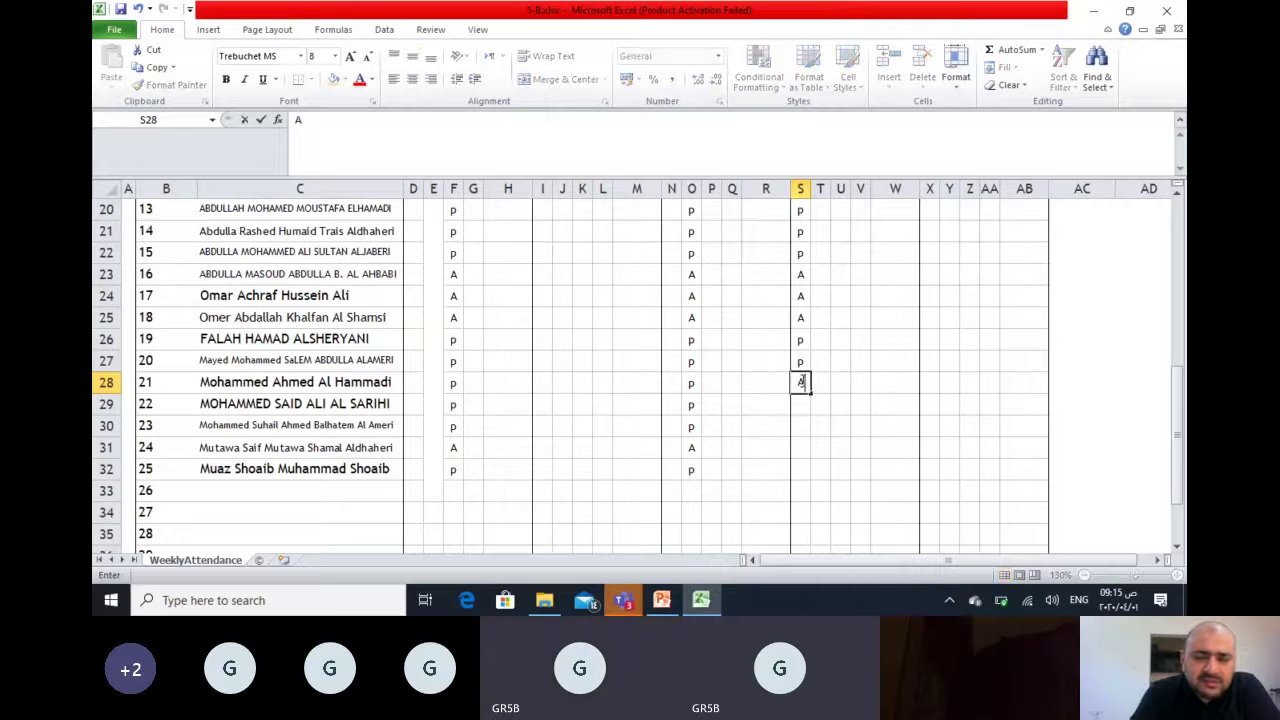
Mark student IDs 22 to 25 as p in the Wednesday period 1 column
left_click(801, 404)
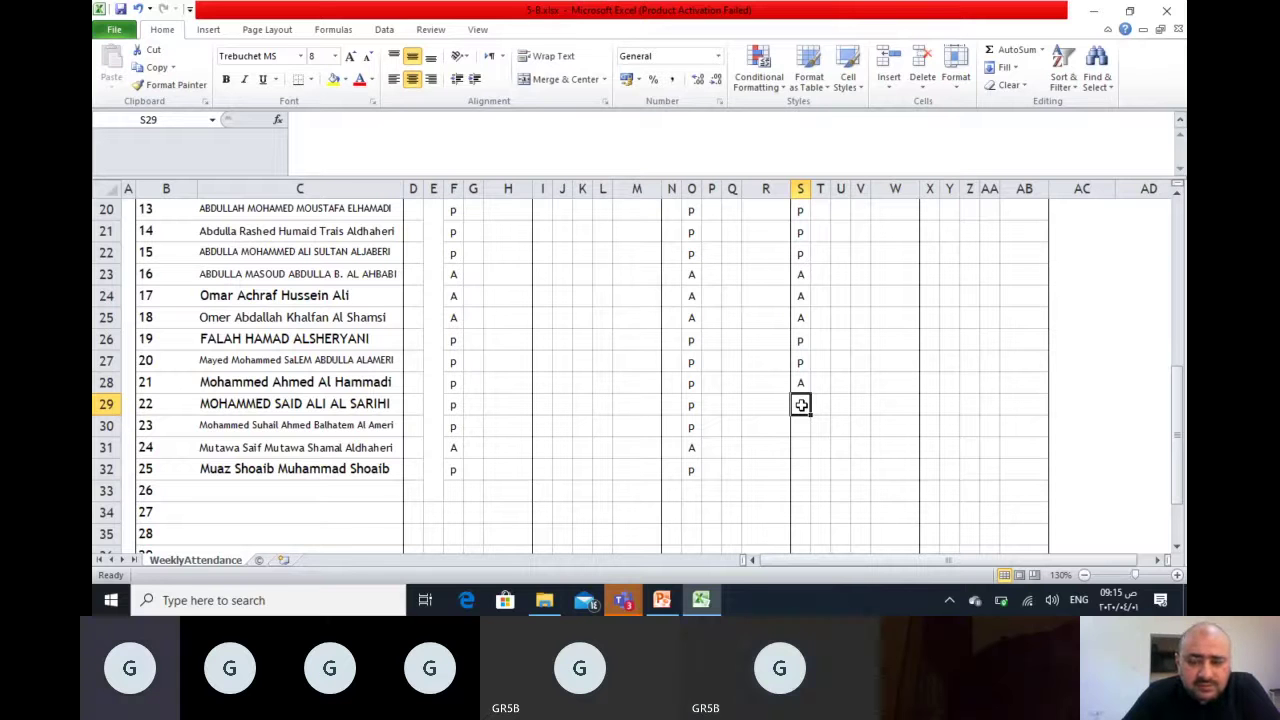
type("p")
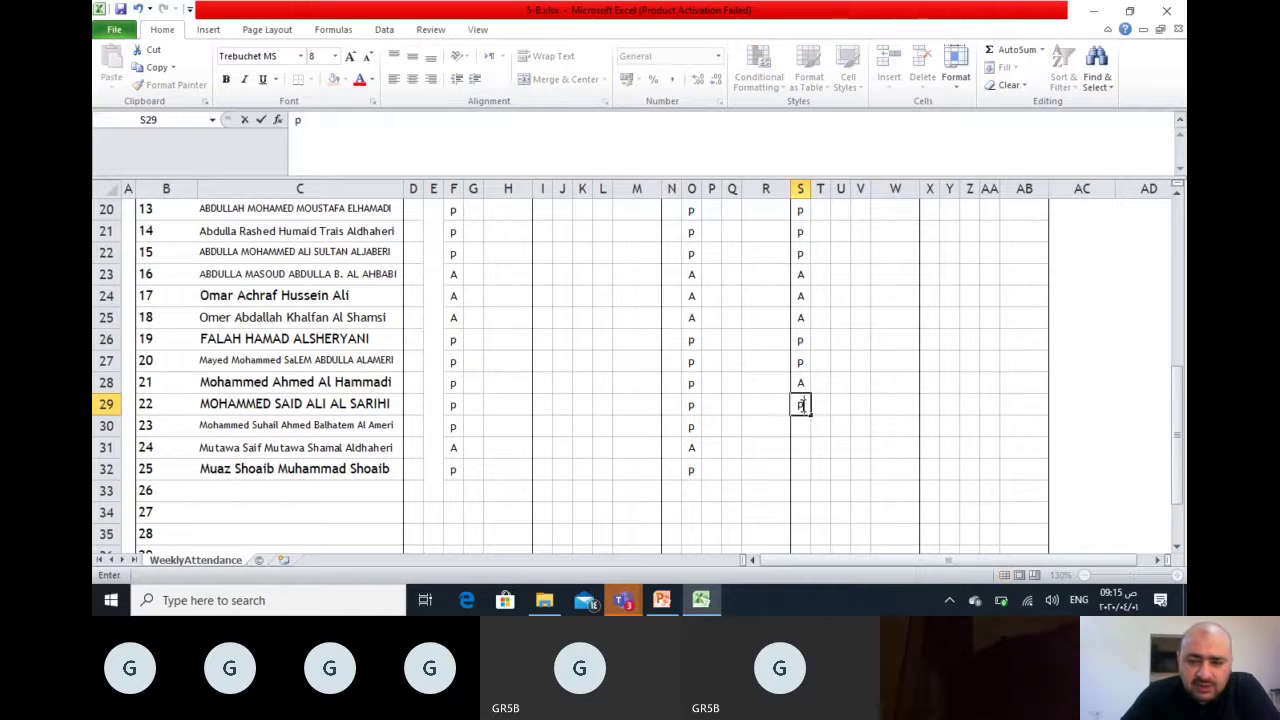
left_click(801, 426)
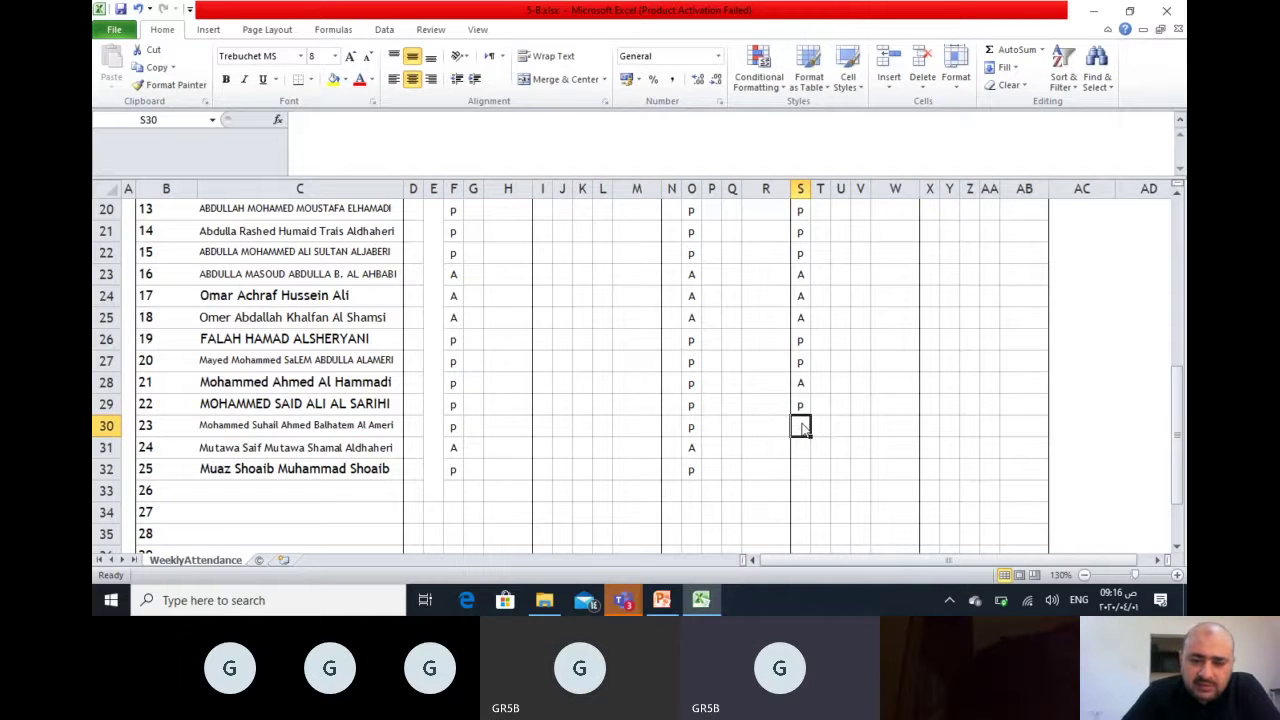
type("p")
left_click(803, 449)
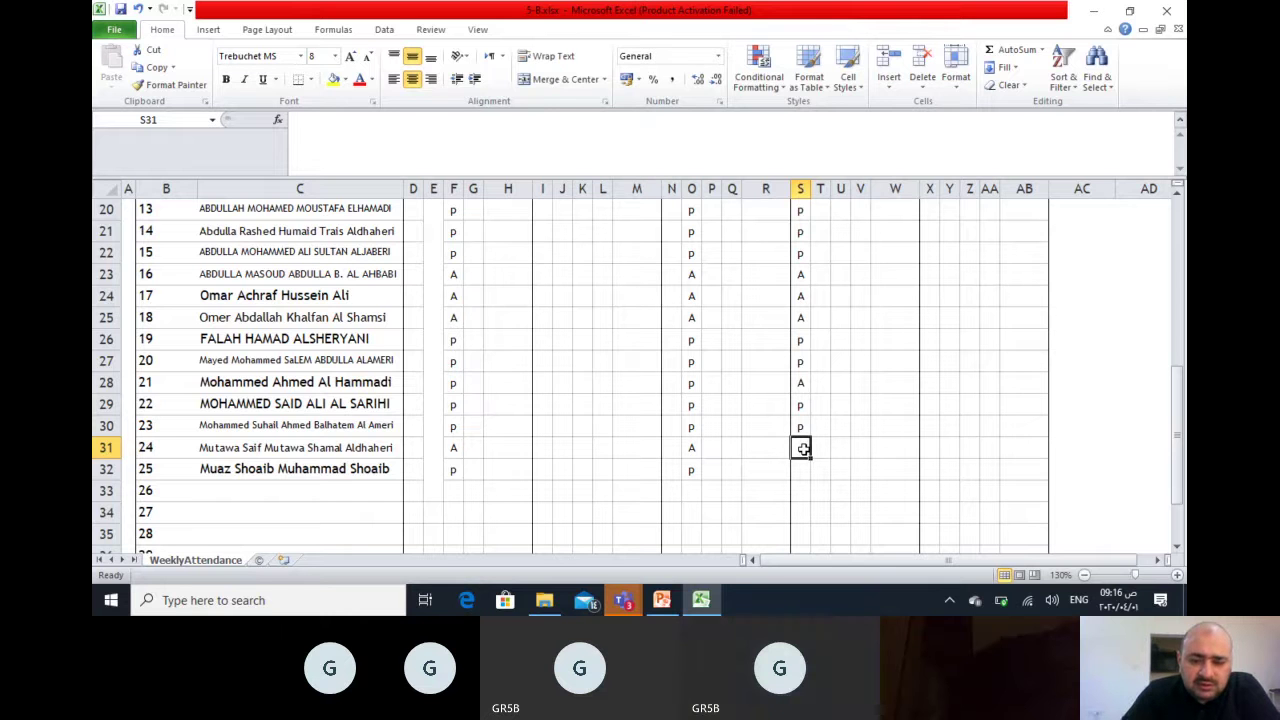
type("p")
left_click(806, 467)
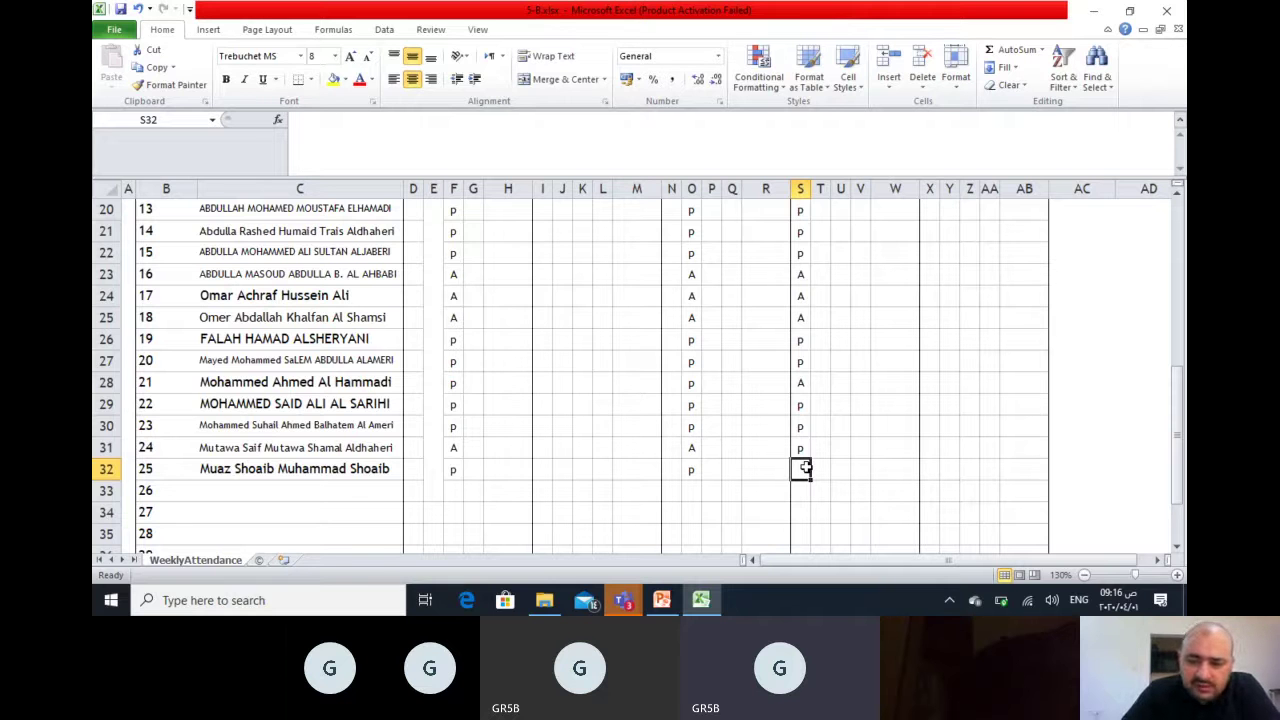
type("p")
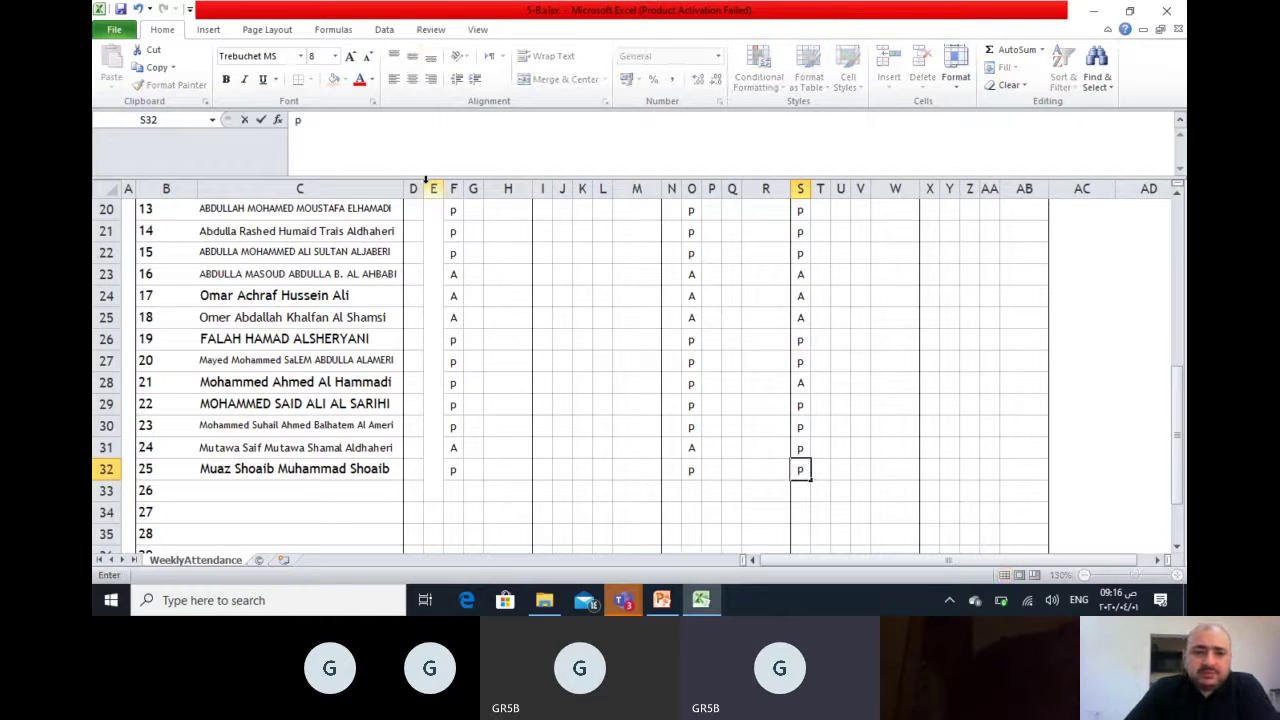
Save the 5-B attendance workbook and close it
left_click(121, 9)
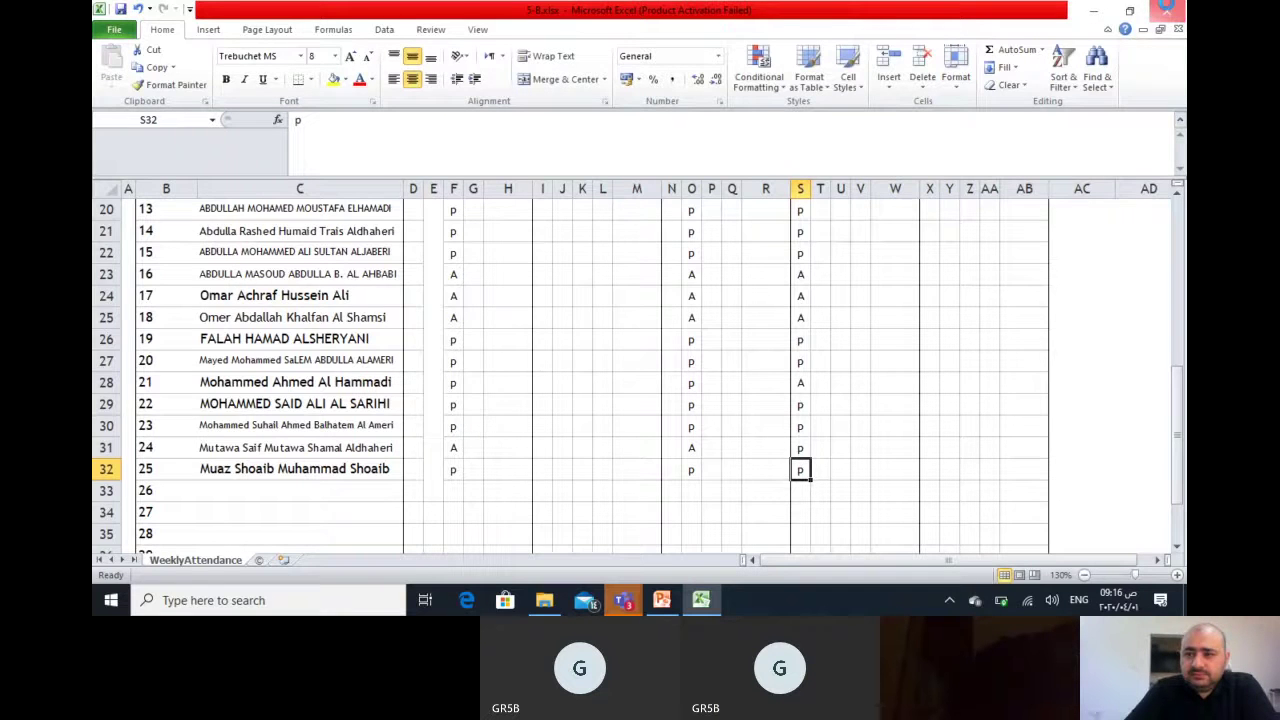
left_click(1165, 8)
Switch to the Math Grade 5 meeting in Microsoft Teams and dismiss the system audio sharing notice
mouse_move(625, 602)
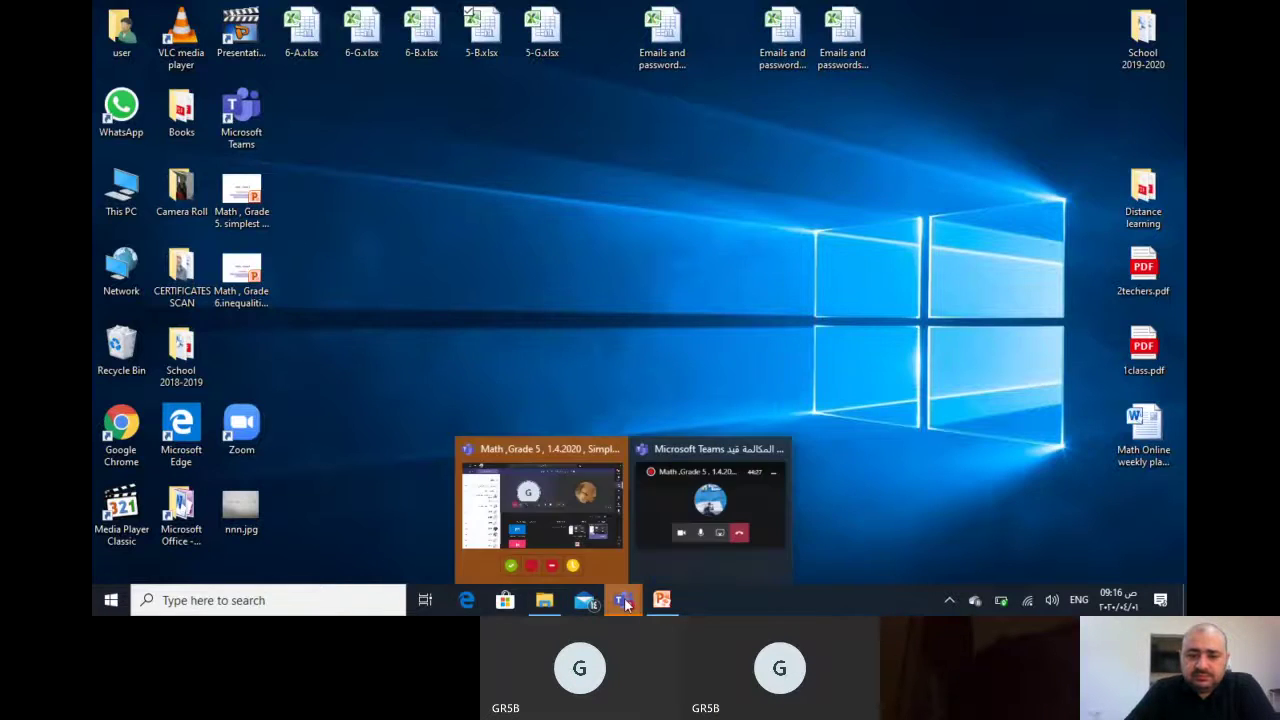
left_click(578, 512)
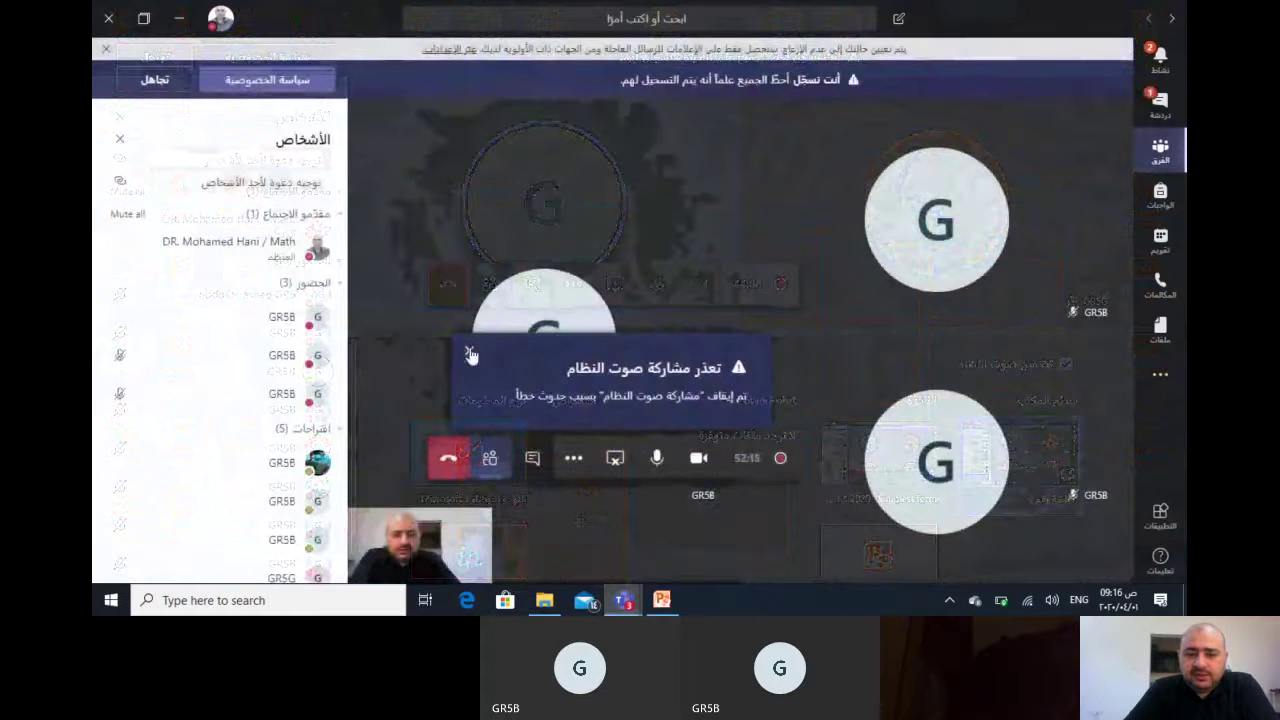
left_click(470, 355)
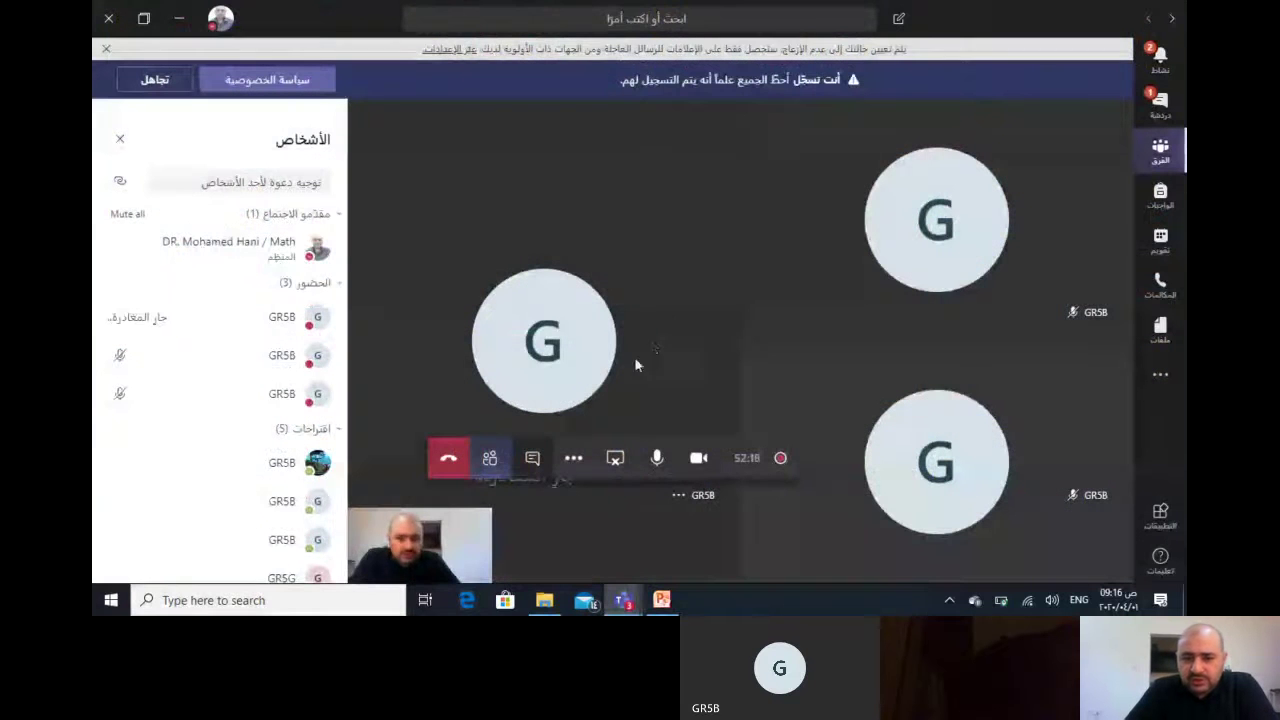
Stop the recording of the Teams meeting
left_click(576, 459)
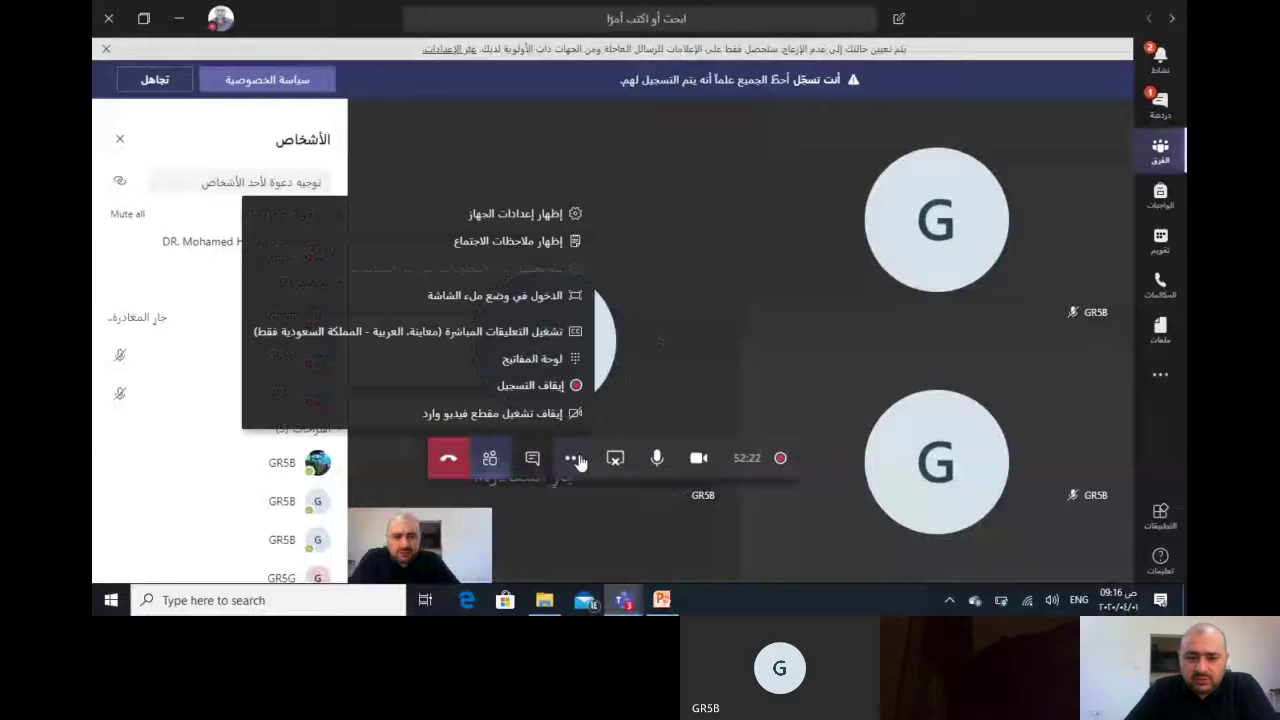
left_click(553, 387)
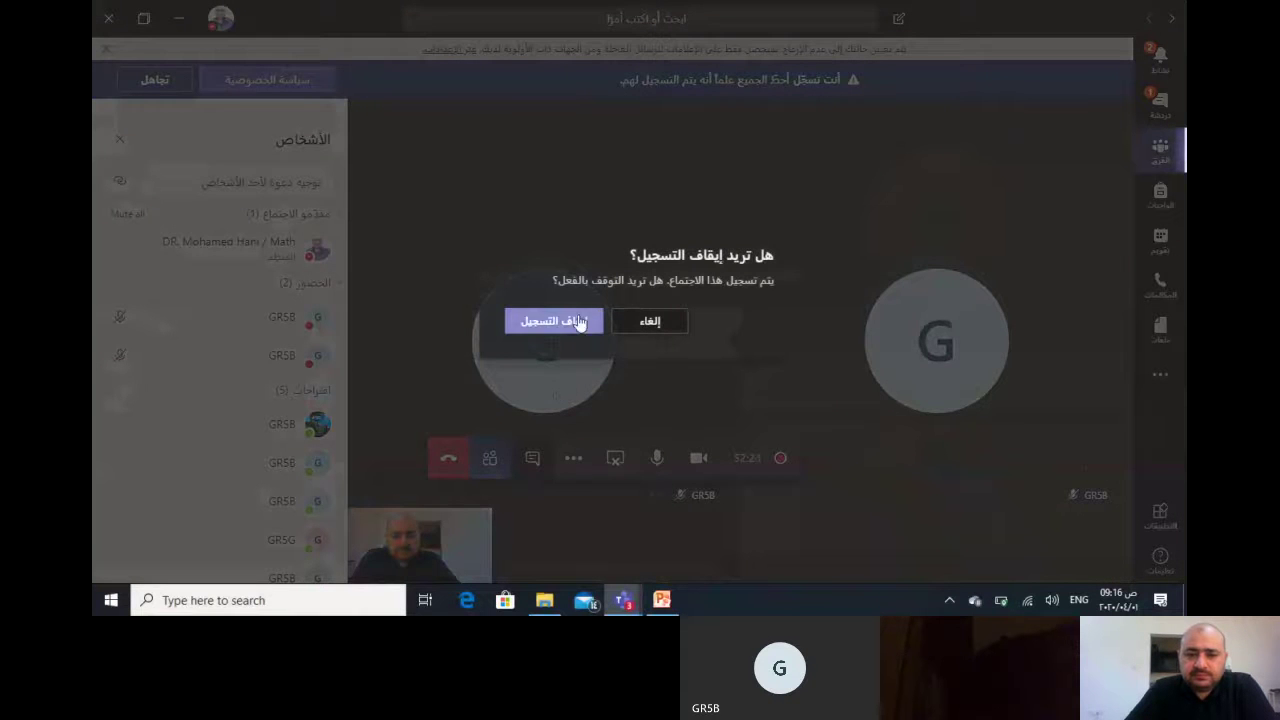